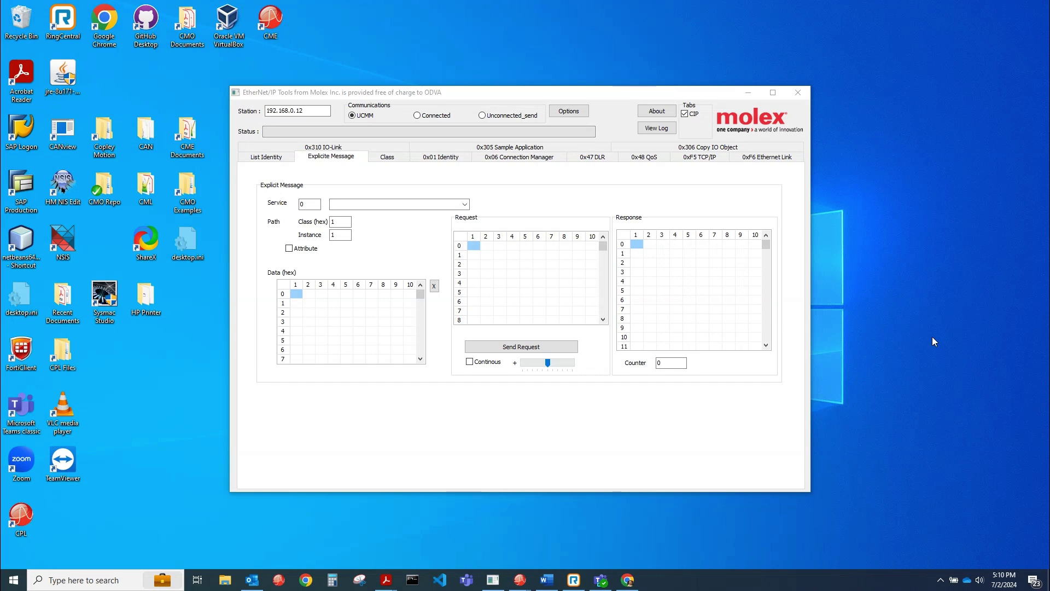
# - Bring EtherNet/IP Tools forward, then switch to the Molex support page in Chrome
pyautogui.click(498, 90)
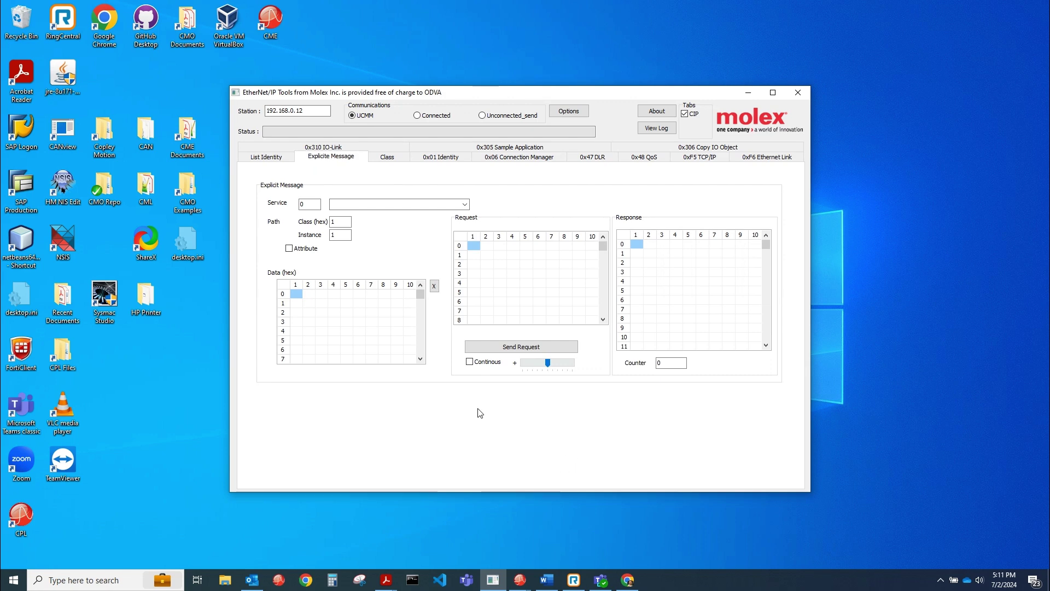
pyautogui.click(627, 579)
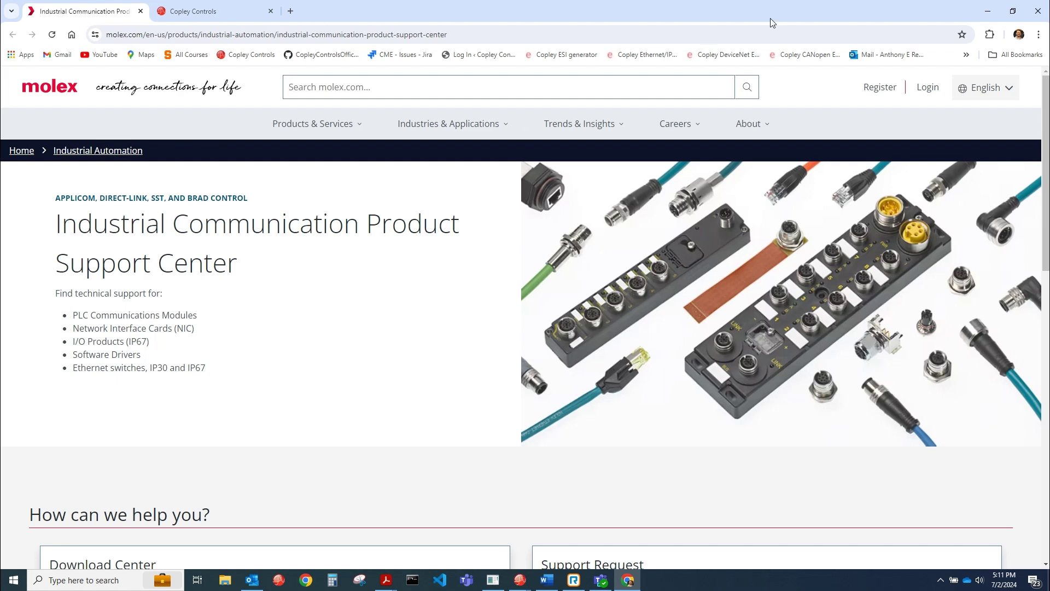
# - Minimize Chrome to reveal CME with the drive's control-loop diagram
pyautogui.click(987, 12)
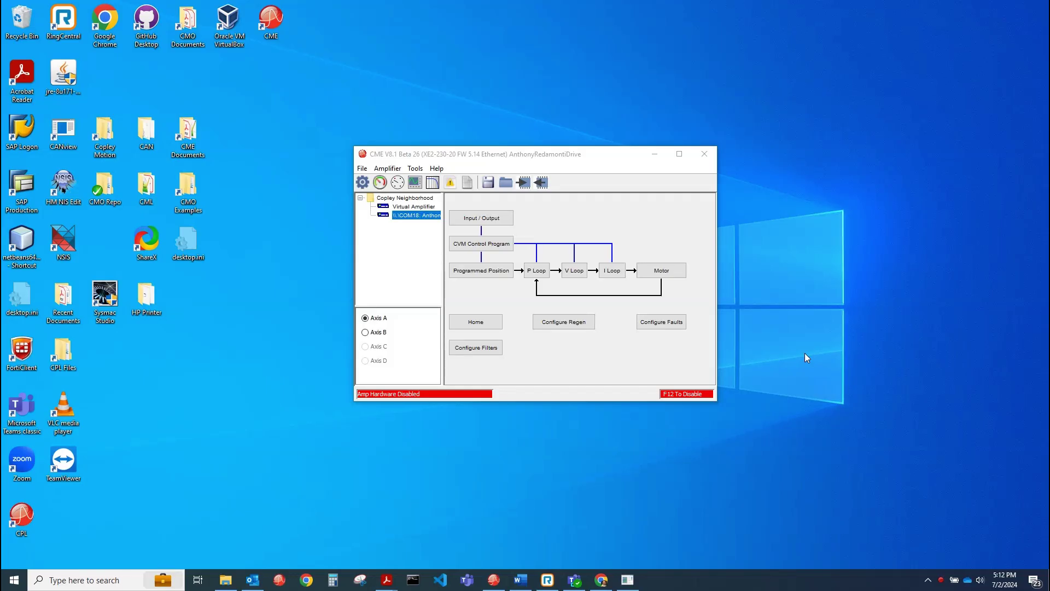
# - Bring CME forward, then switch to copleycontrols.com in Chrome's second tab
pyautogui.click(504, 159)
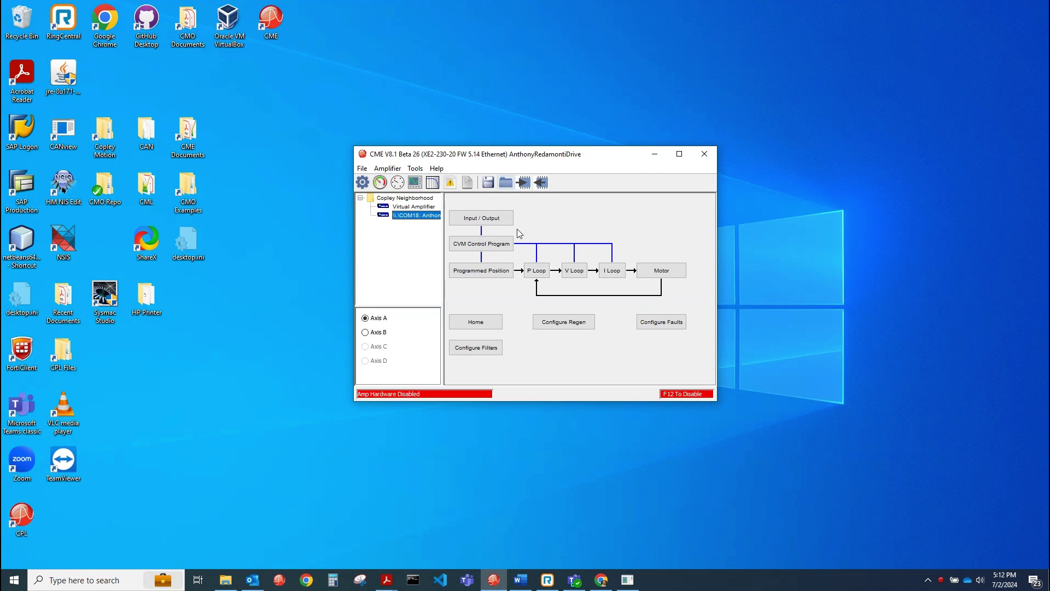
pyautogui.click(601, 579)
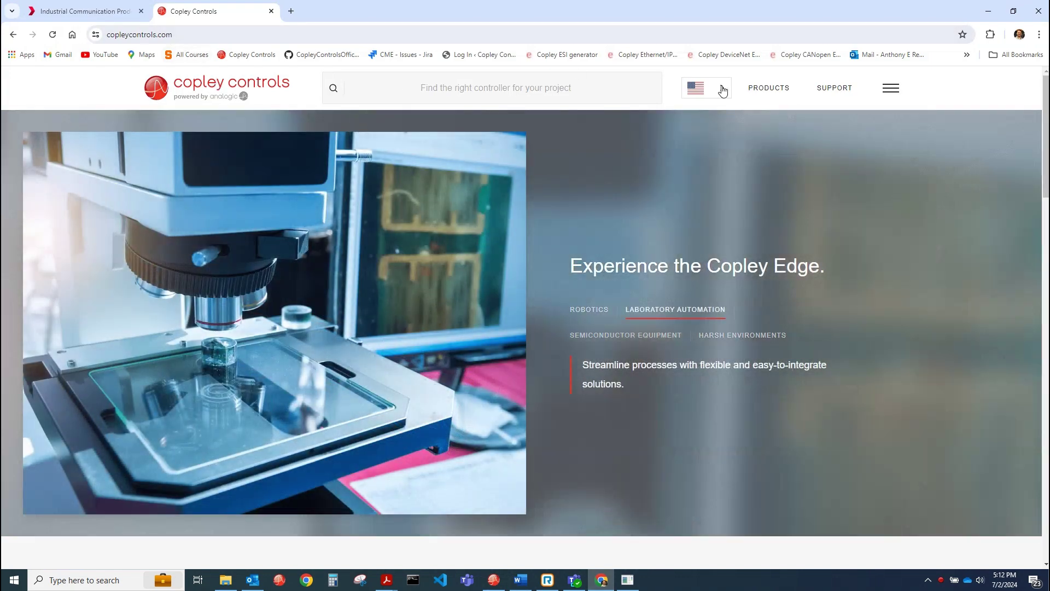
# - On Copley's Support page, expand Xenus firmware and highlight 'XE2 4.88 Ethernet Firmware'
pyautogui.click(831, 91)
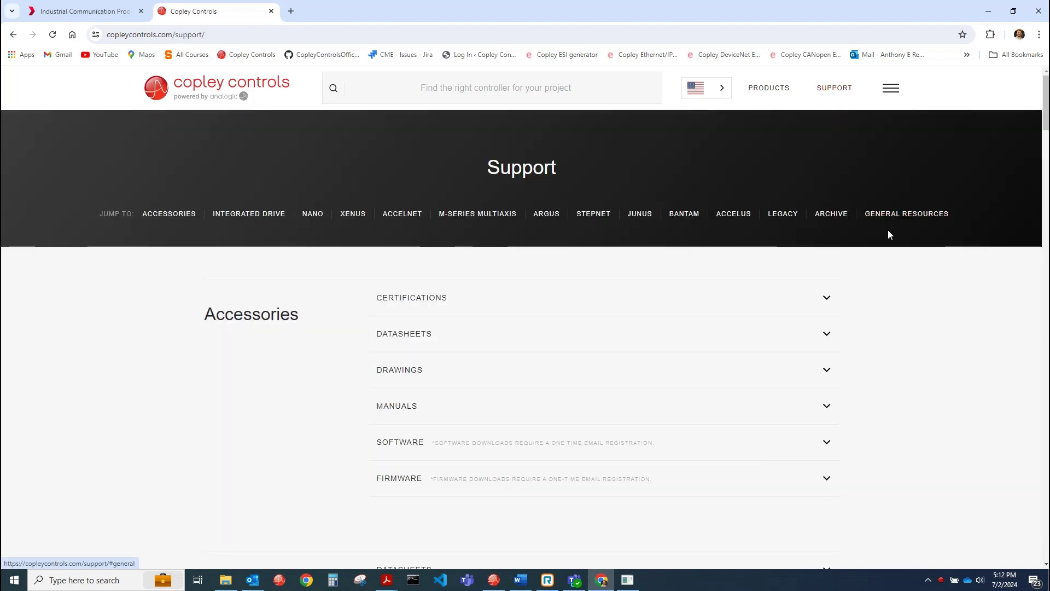
pyautogui.scroll(-14, 889, 357)
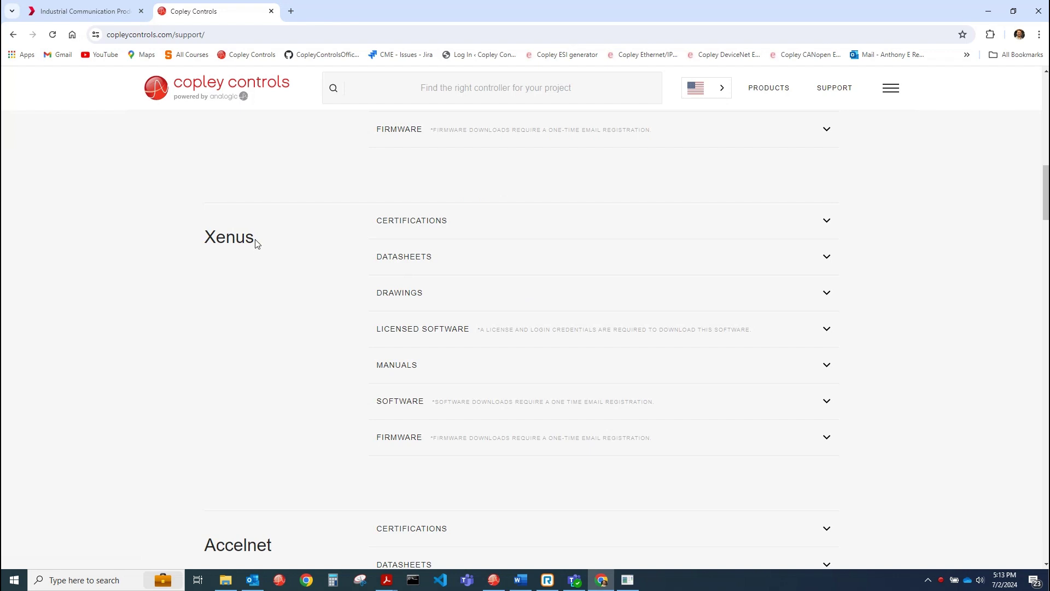
pyautogui.scroll(-1, 273, 370)
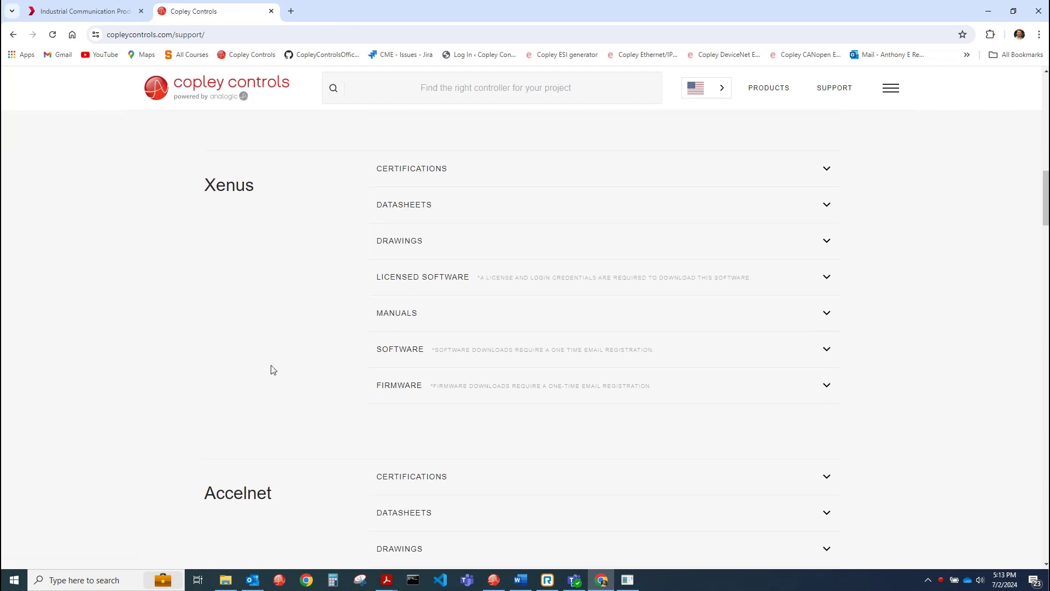
pyautogui.click(431, 383)
pyautogui.scroll(-7, 301, 366)
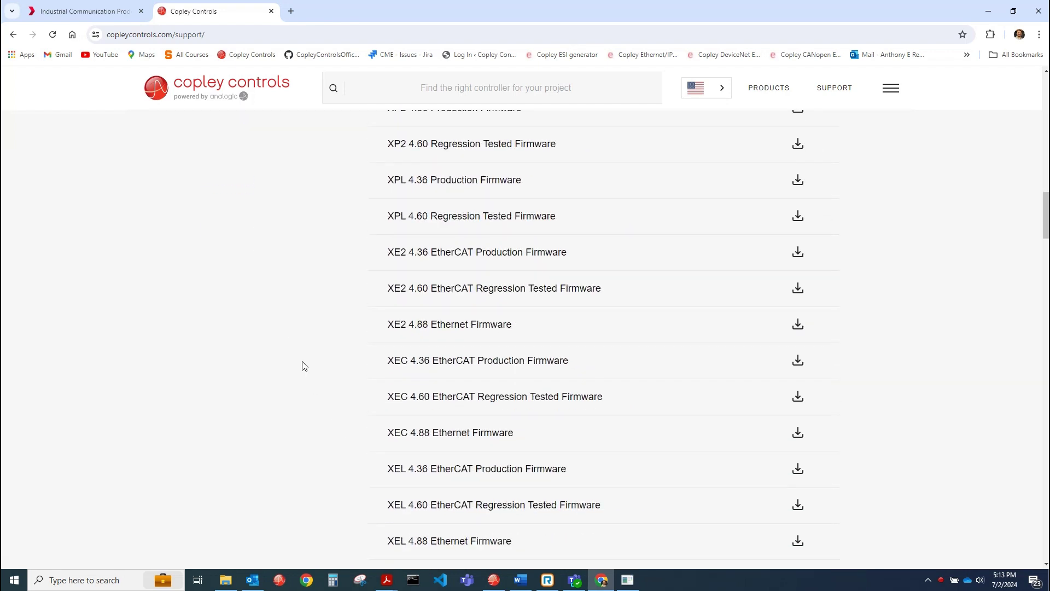
pyautogui.moveTo(391, 326); pyautogui.dragTo(528, 327)
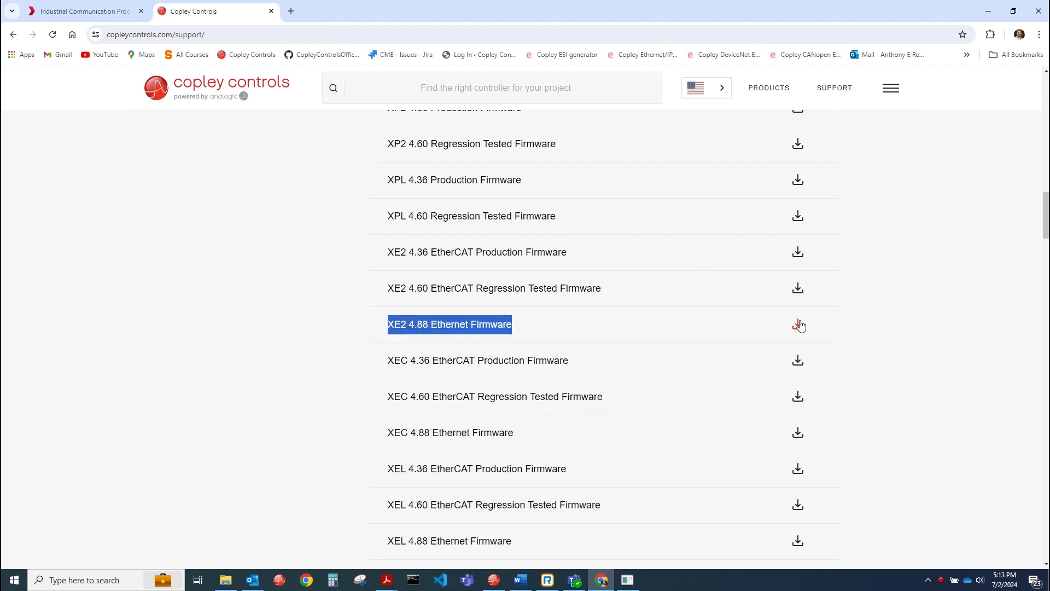
# - In CME's Amplifier Network Configuration, confirm IP 192.168.0.12, then cancel without saving
pyautogui.click(991, 10)
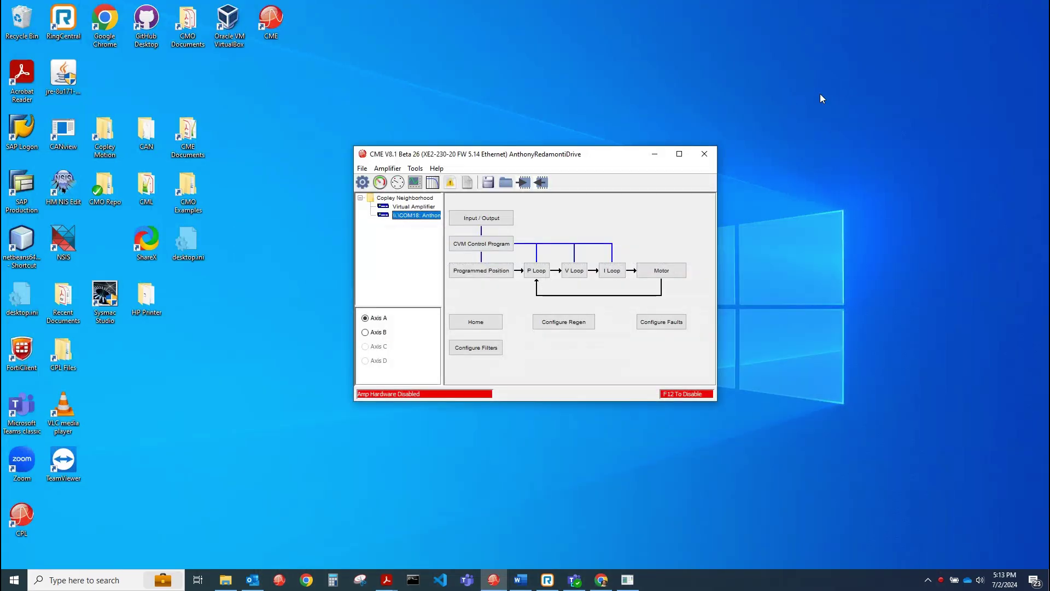
pyautogui.click(414, 169)
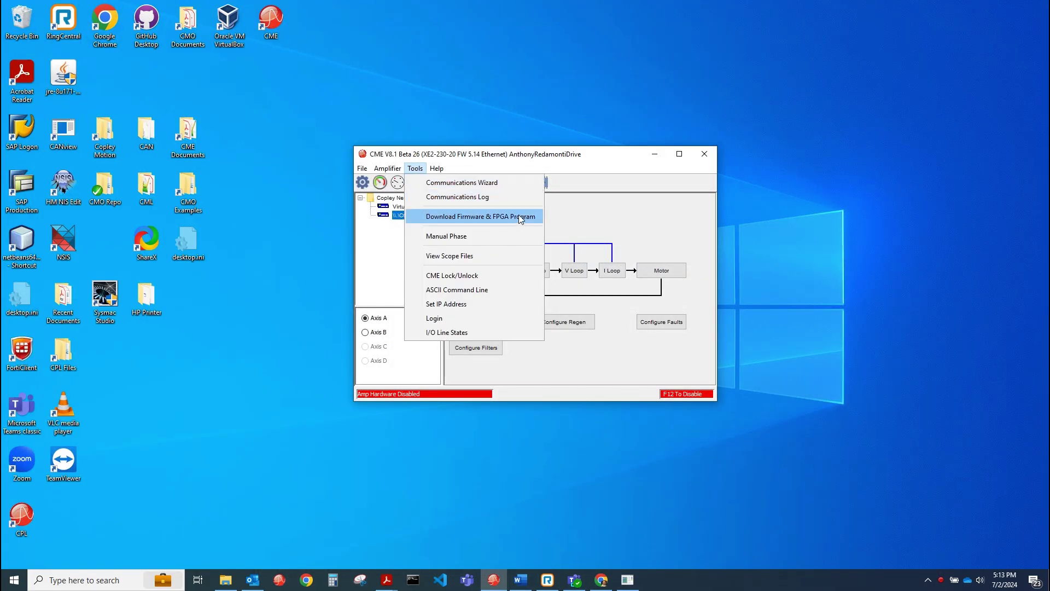
pyautogui.click(583, 214)
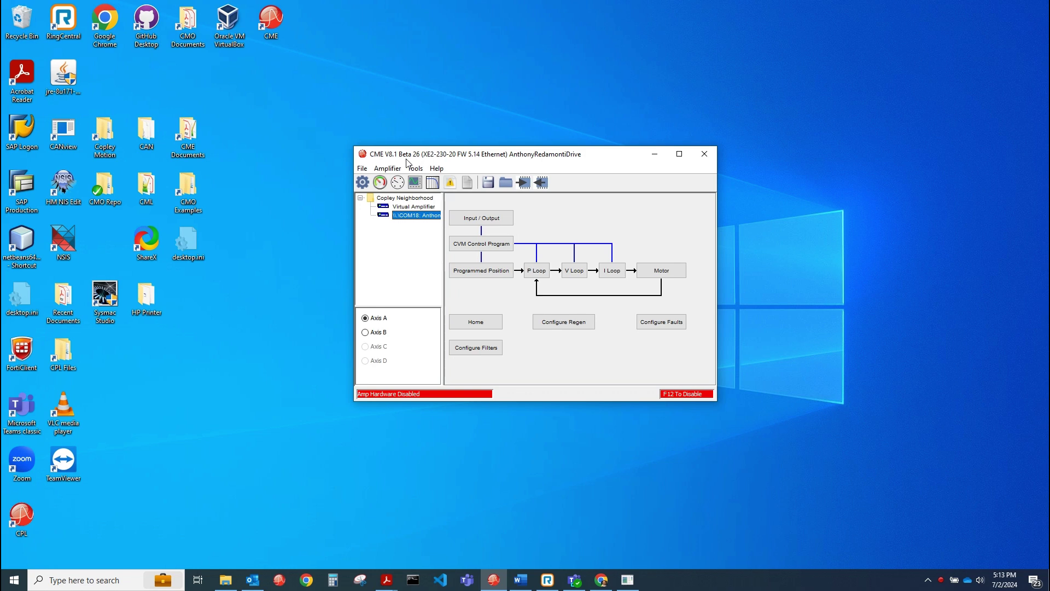
pyautogui.click(389, 169)
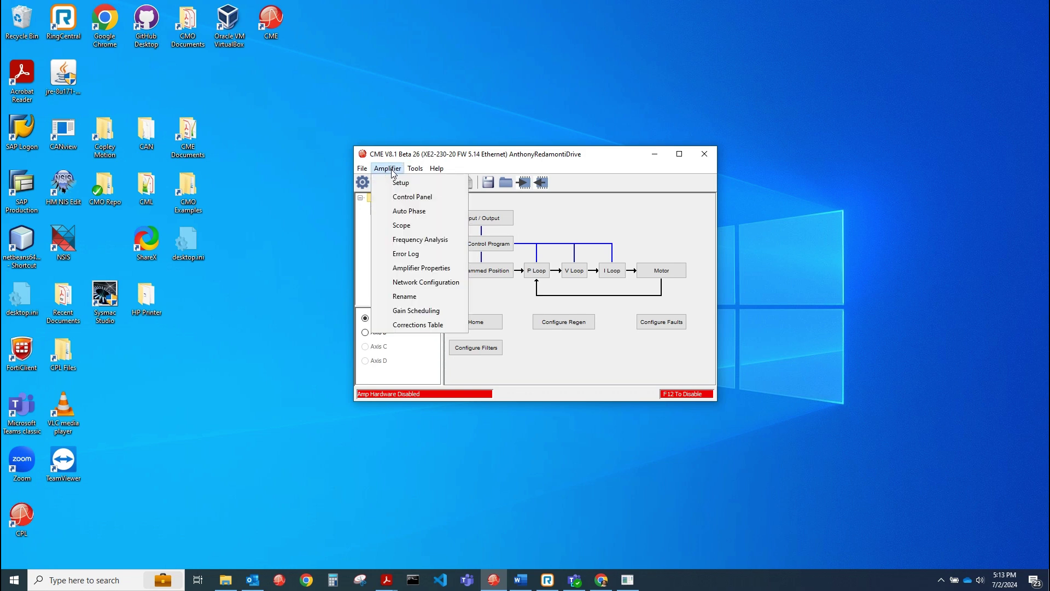
pyautogui.click(425, 283)
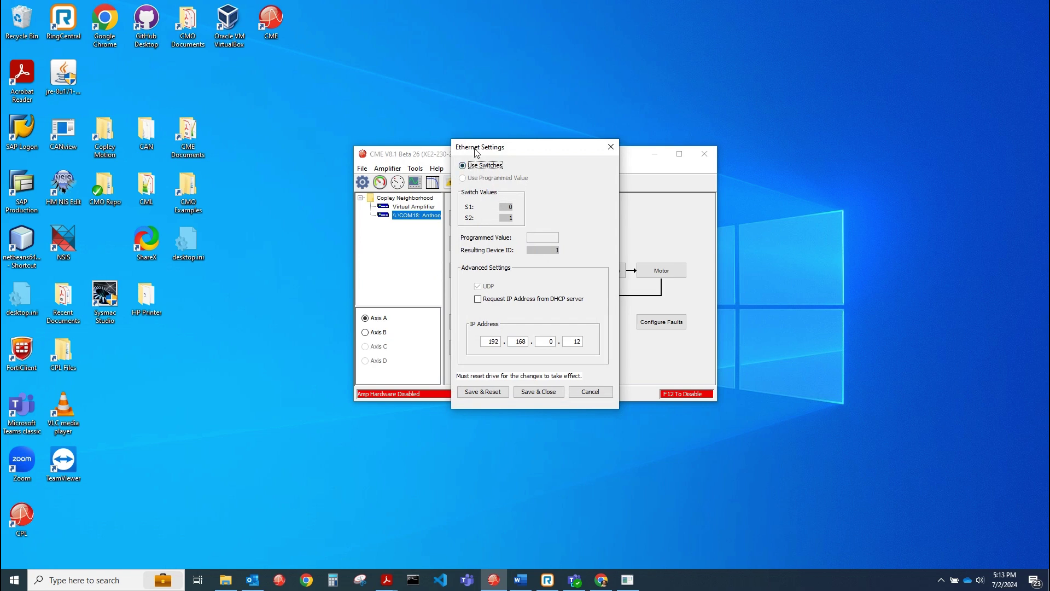
pyautogui.moveTo(476, 153); pyautogui.dragTo(470, 173)
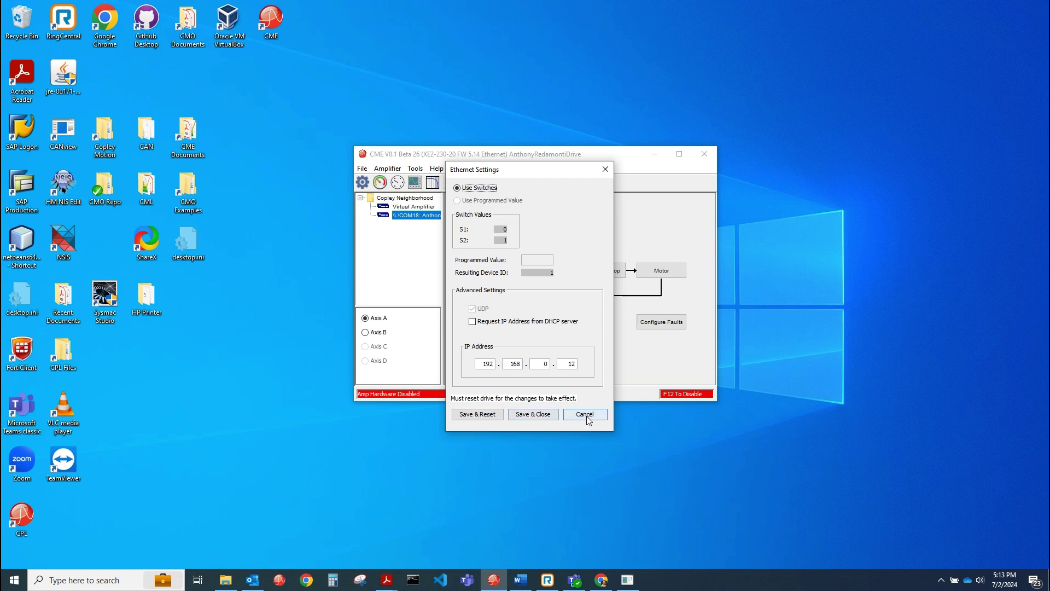
pyautogui.click(603, 171)
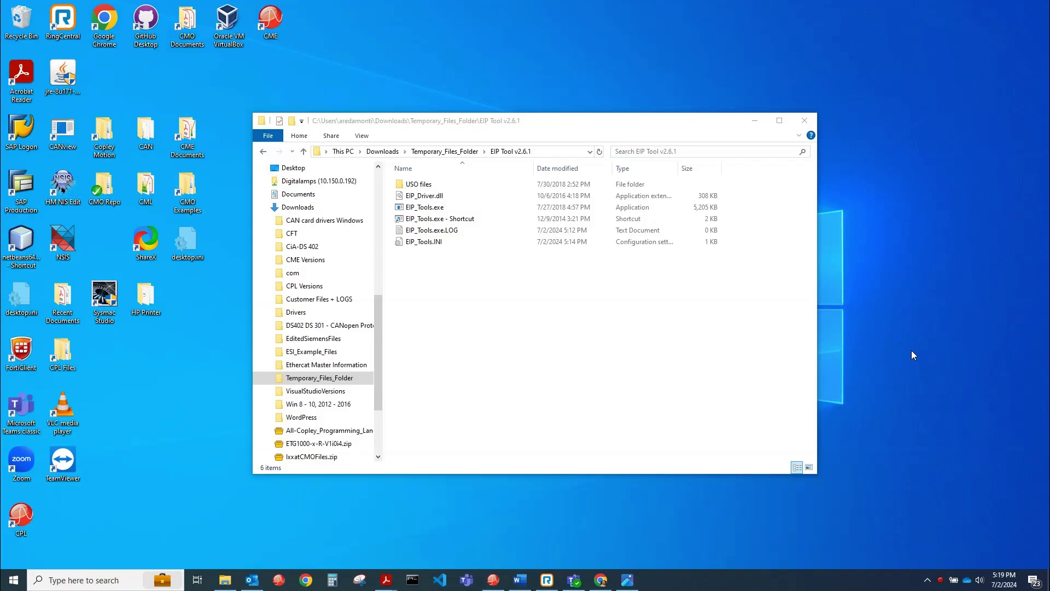
# - Start EIP_Tools.exe from the EIP Tool v2.6.1 folder
pyautogui.doubleClick(427, 210)
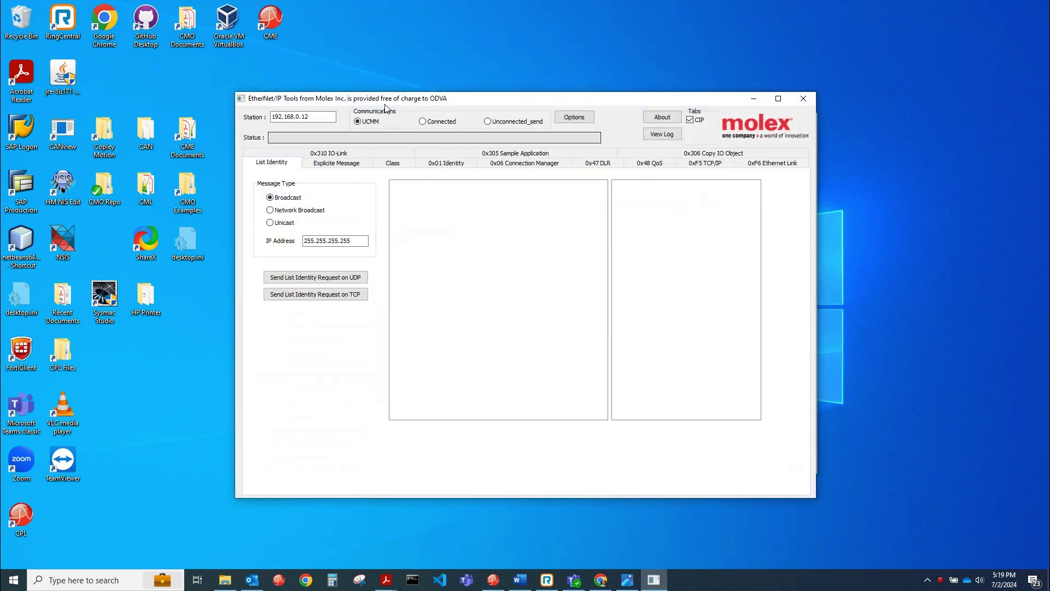
# - On the 0x01 Identity tab, check station 192.168.0.12 and run Get_Attribute_All
pyautogui.moveTo(402, 104)
pyautogui.mouseDown()
pyautogui.moveTo(484, 105)
pyautogui.moveTo(385, 106)
pyautogui.mouseUp()
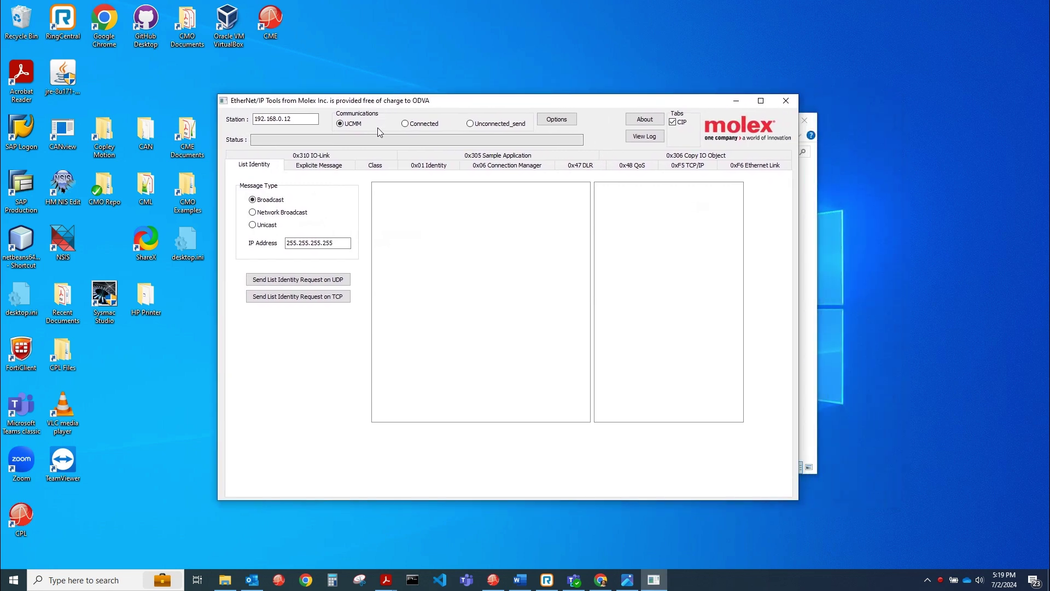
pyautogui.click(431, 169)
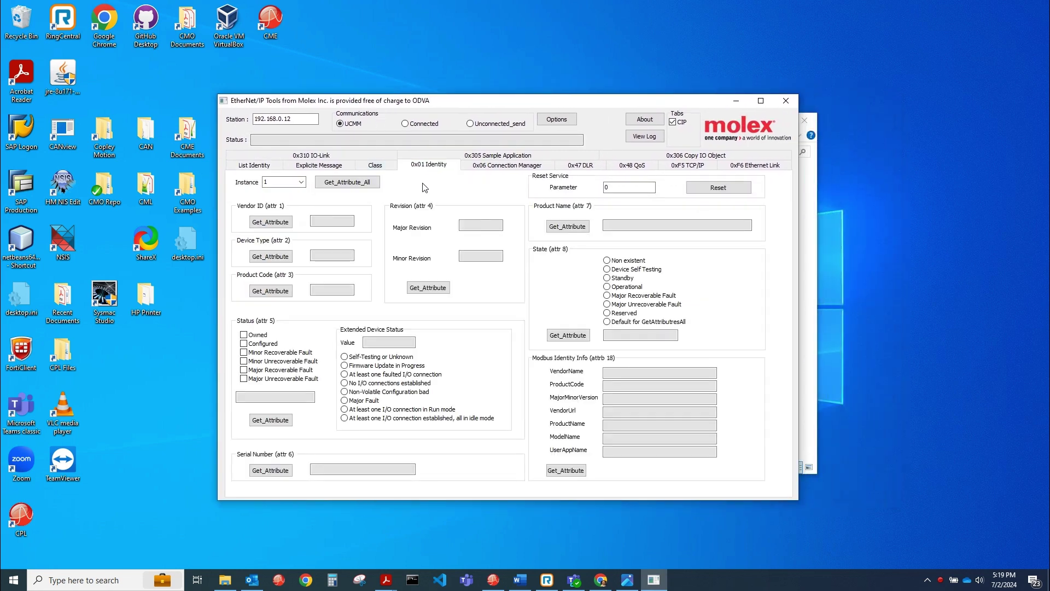
pyautogui.click(296, 120)
pyautogui.moveTo(295, 119); pyautogui.dragTo(252, 124)
pyautogui.click(295, 118)
pyautogui.click(341, 185)
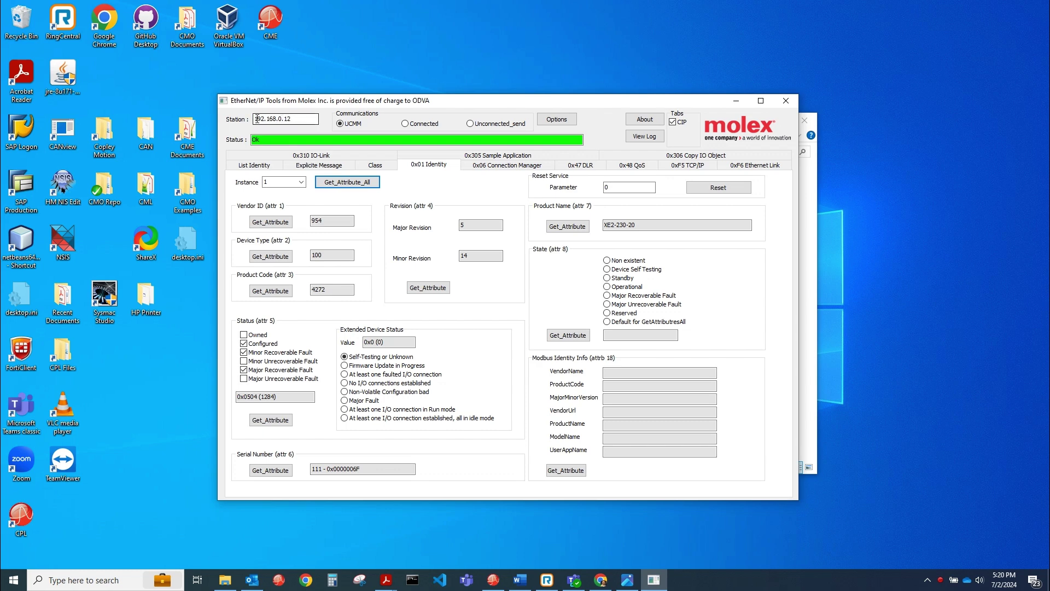
# - Highlight the station address, product name XE2-230-20 and revision 5.14 in the results
pyautogui.moveTo(257, 119); pyautogui.dragTo(290, 120)
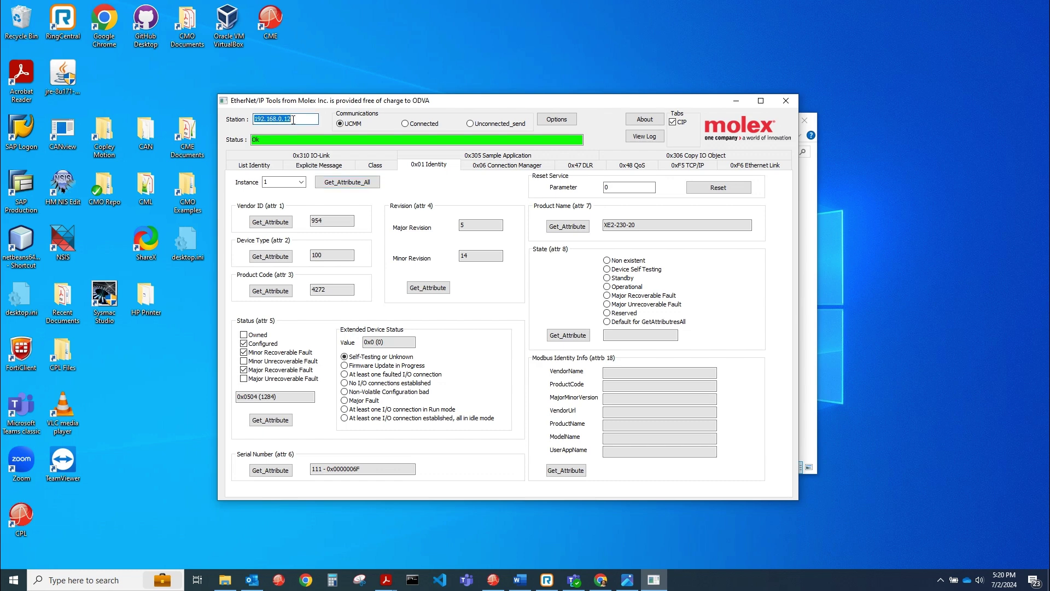
pyautogui.click(355, 182)
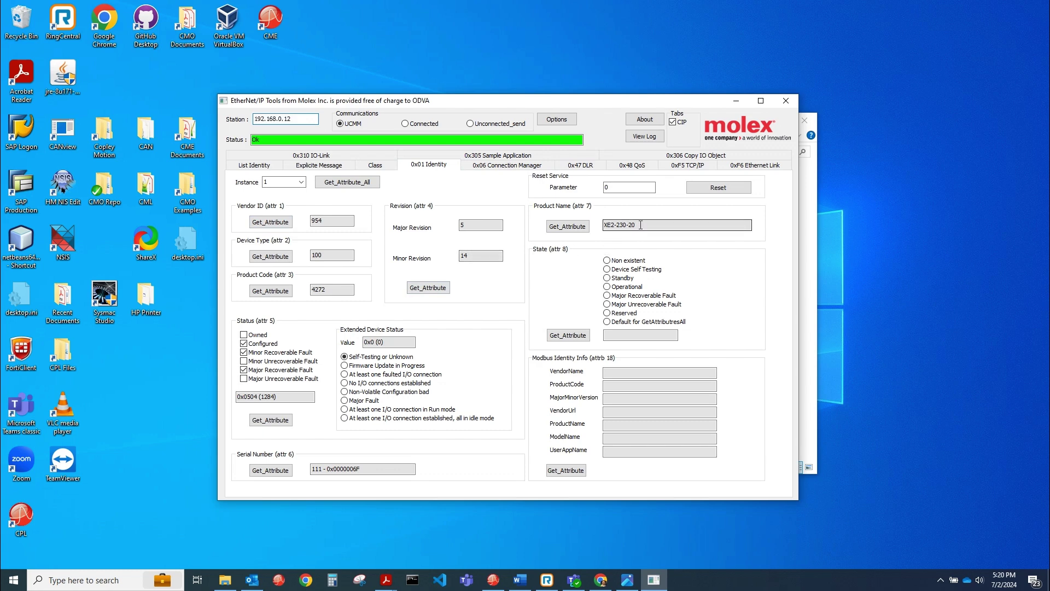
pyautogui.doubleClick(610, 228)
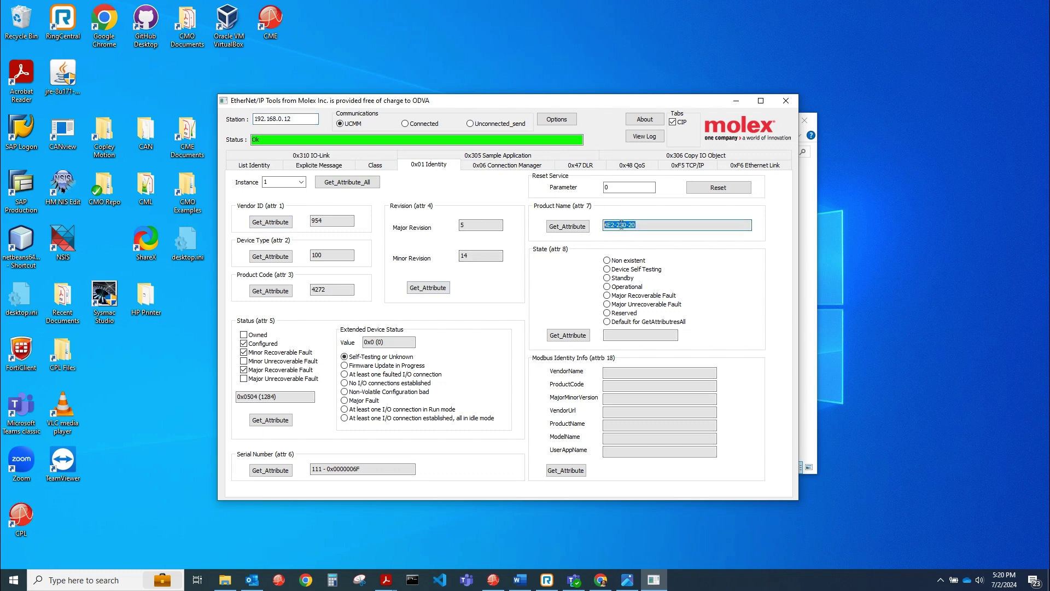
pyautogui.click(468, 224)
pyautogui.doubleClick(462, 256)
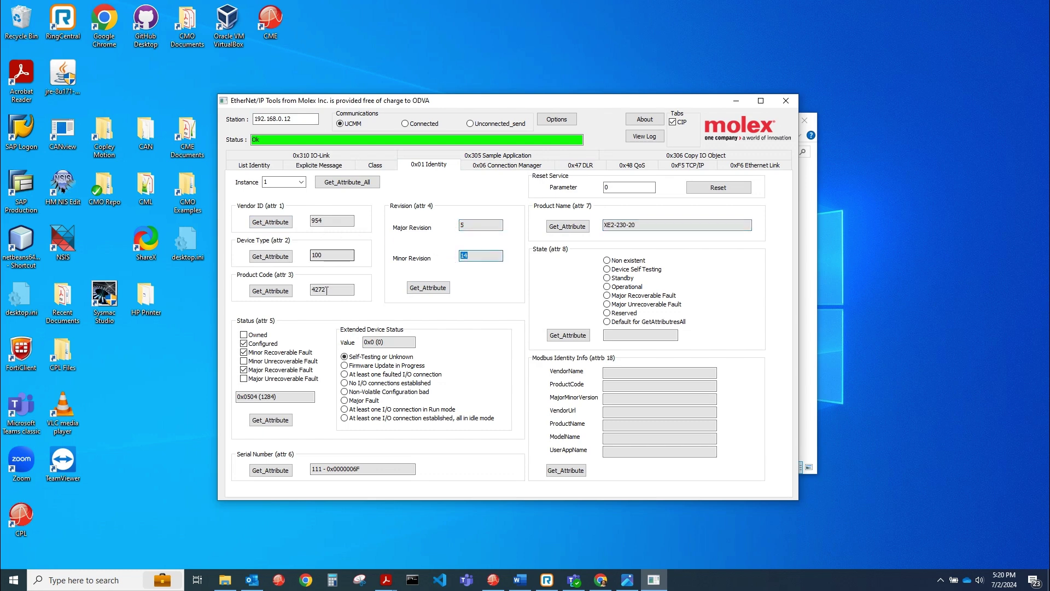
# - On the Explicit Message tab, choose service 0x0E Get Attribute Single for class 1, instance 1
pyautogui.click(310, 165)
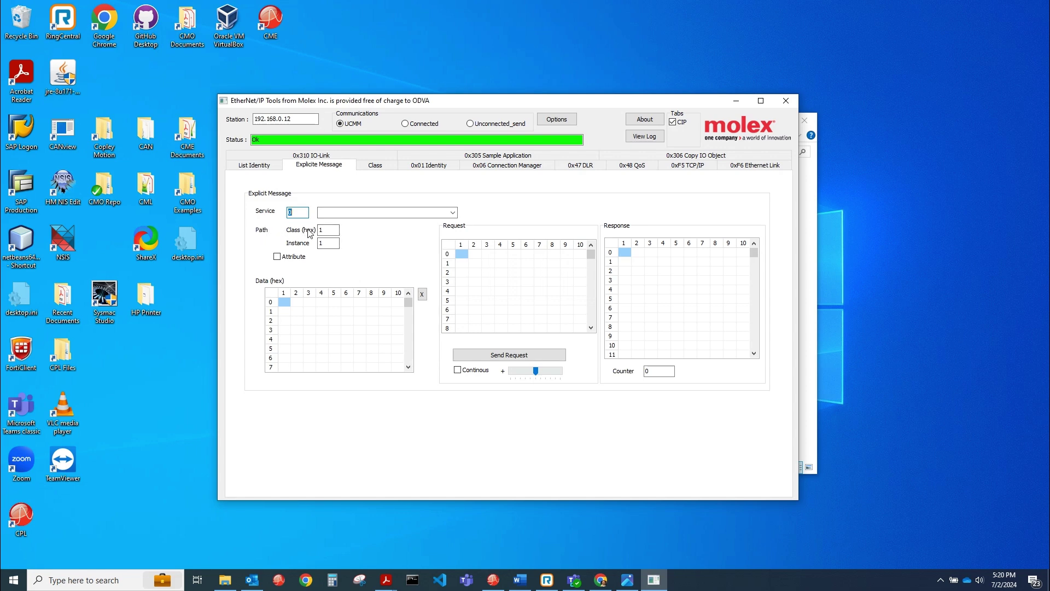
pyautogui.click(452, 211)
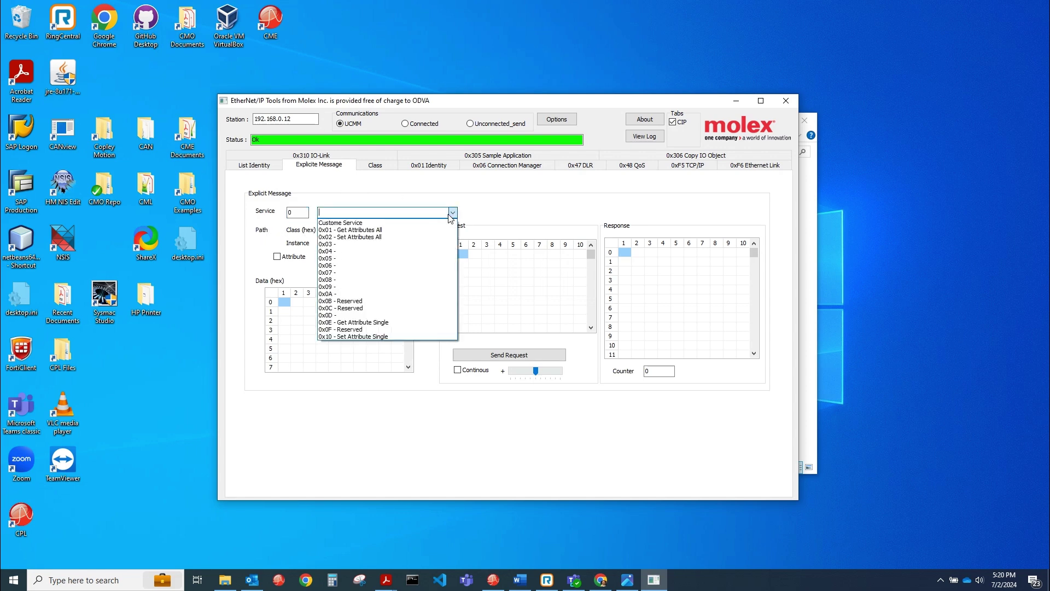
pyautogui.click(396, 323)
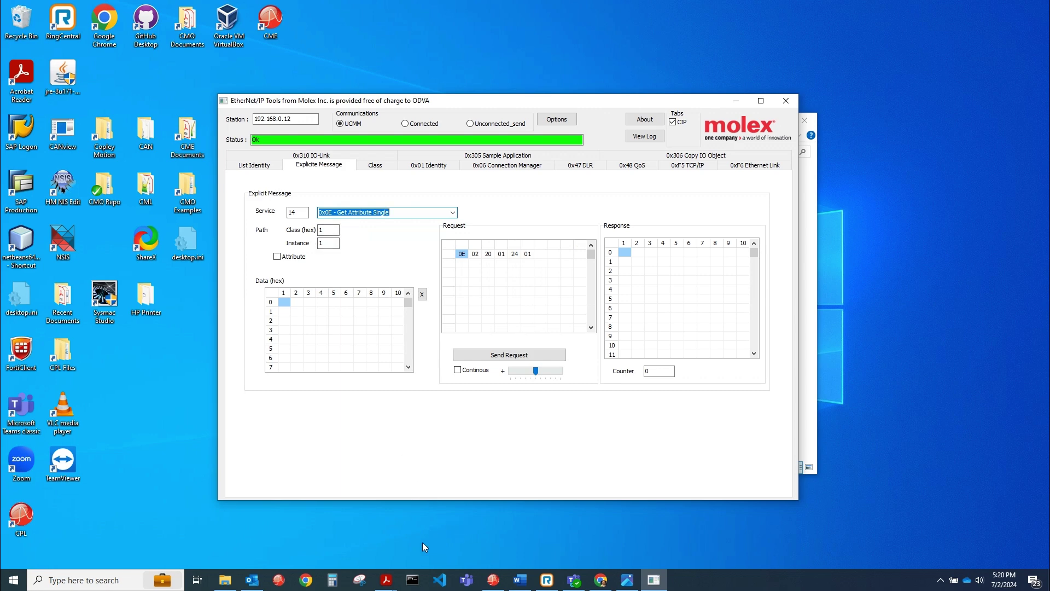
pyautogui.moveTo(386, 577)
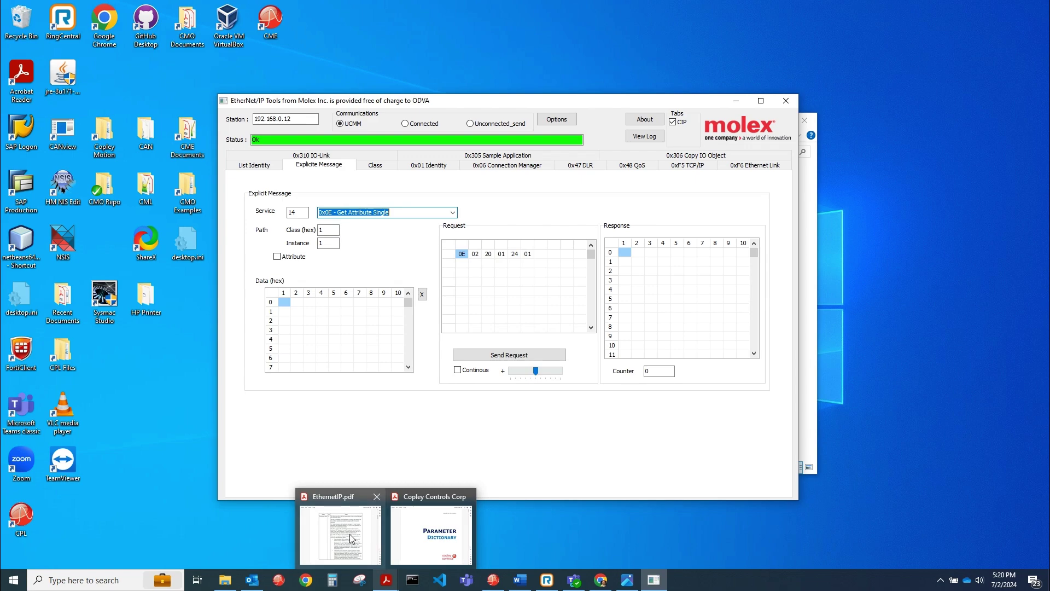
pyautogui.moveTo(352, 539)
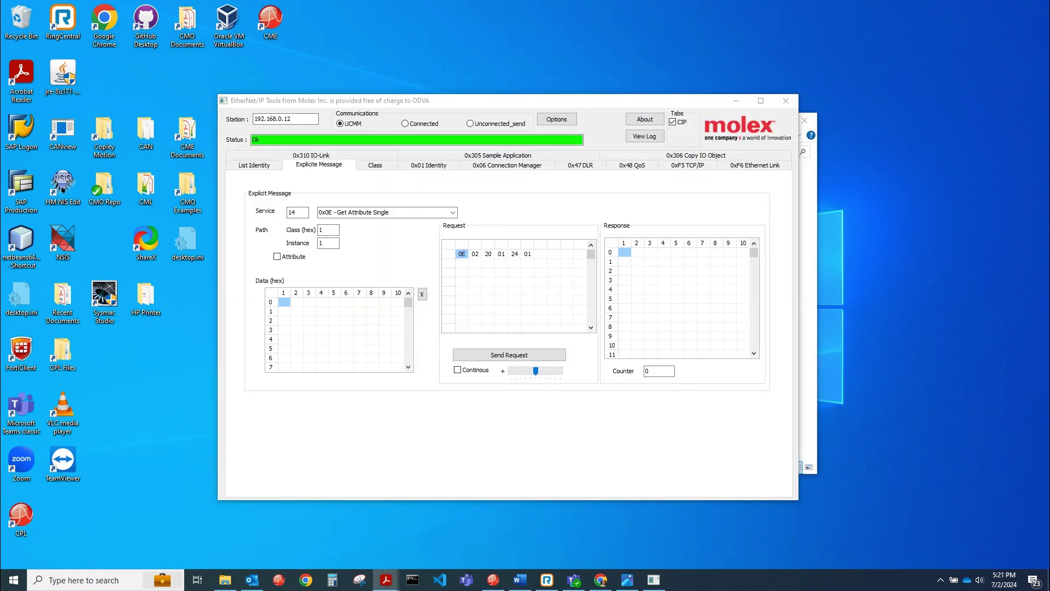
# - Place EthernetIP.pdf on the right half and highlight the Parameter object name and ID 15
pyautogui.moveTo(1049, 14); pyautogui.dragTo(783, 37)
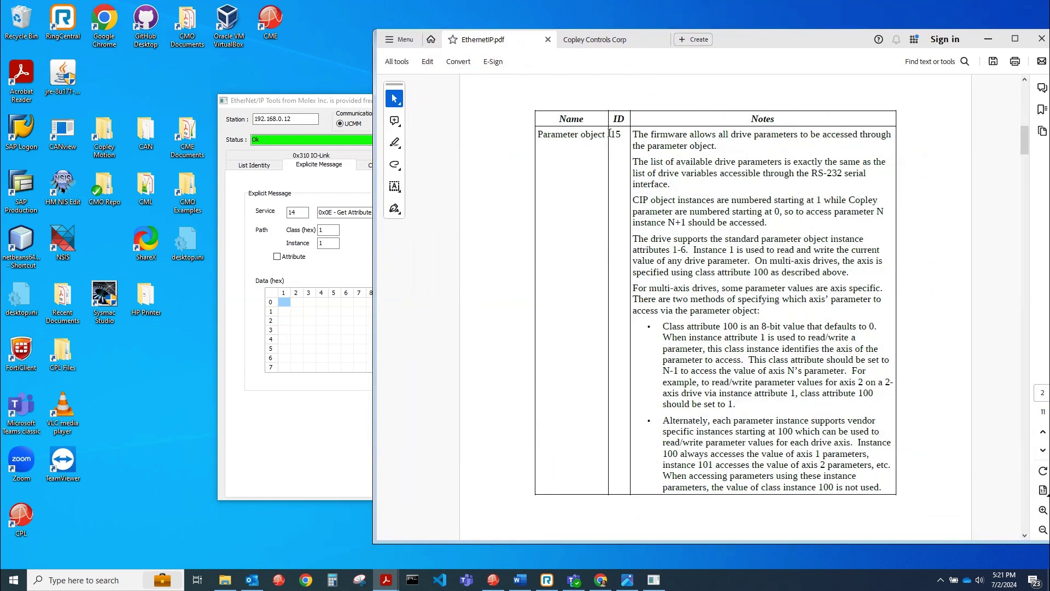
pyautogui.moveTo(609, 134); pyautogui.dragTo(623, 135)
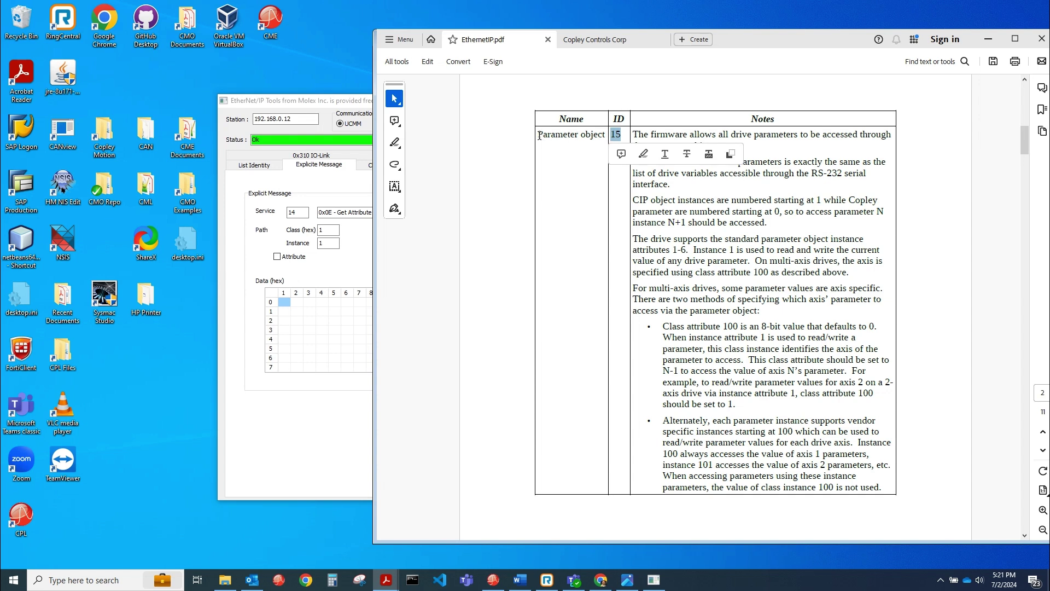
pyautogui.moveTo(539, 135); pyautogui.dragTo(596, 135)
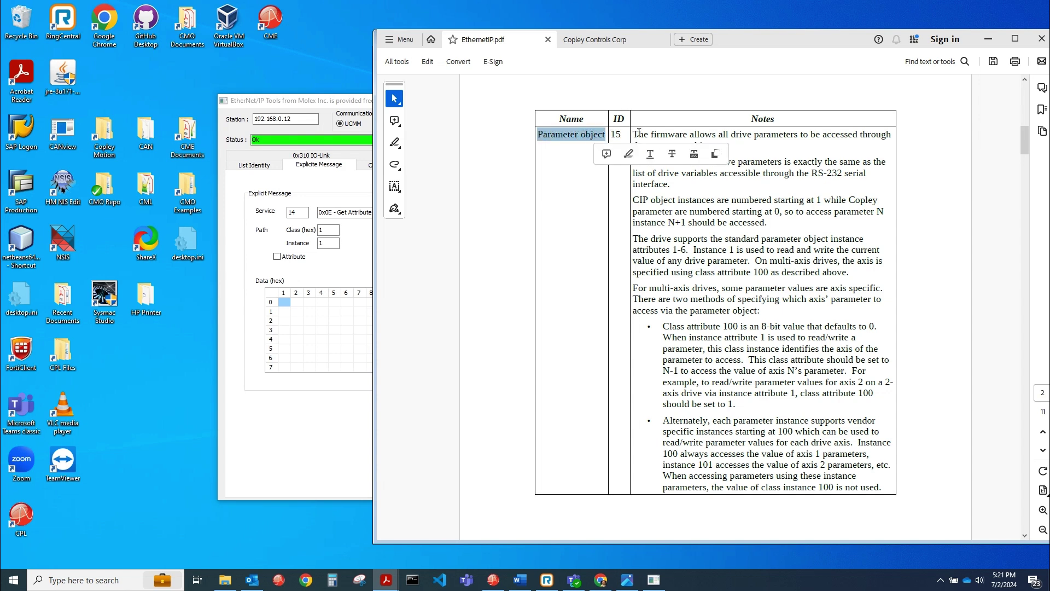
pyautogui.click(638, 133)
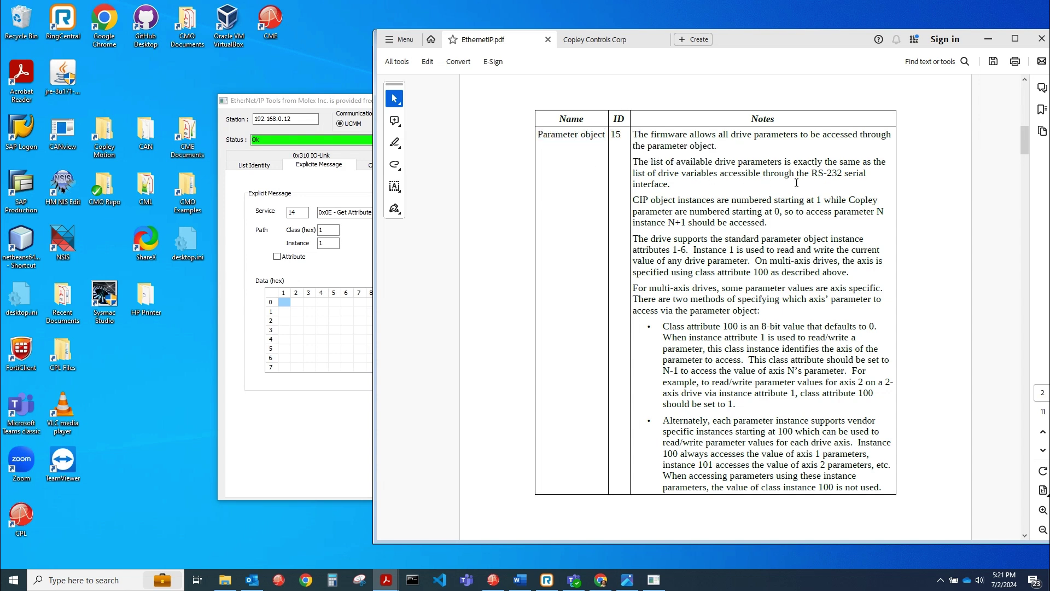
# - Highlight 'drive variables' and the N+1 instance rule in the Parameter object notes
pyautogui.moveTo(658, 174); pyautogui.dragTo(718, 174)
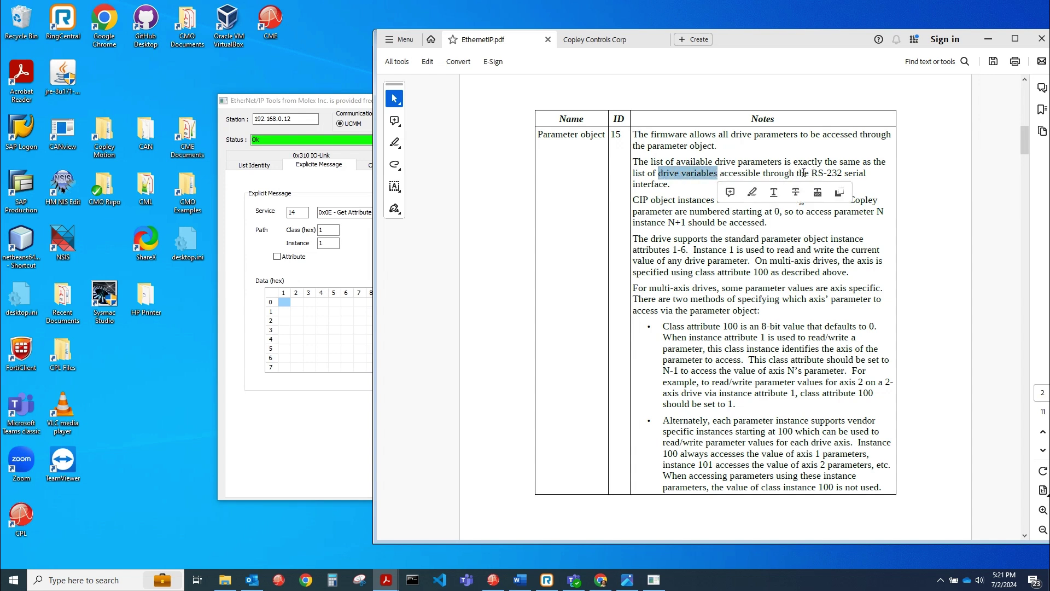
pyautogui.click(657, 184)
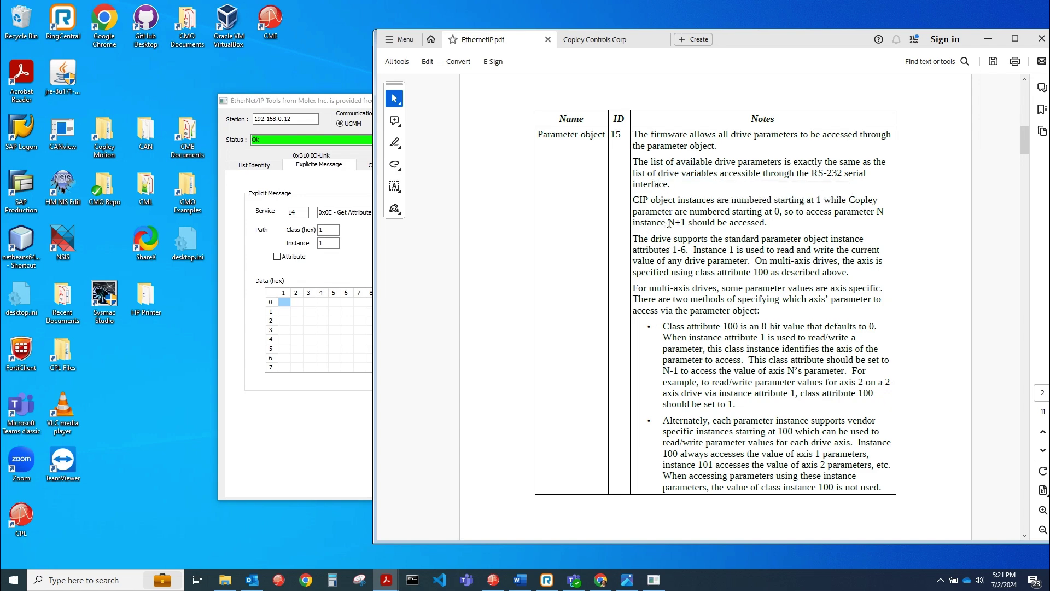
pyautogui.moveTo(668, 222); pyautogui.dragTo(687, 224)
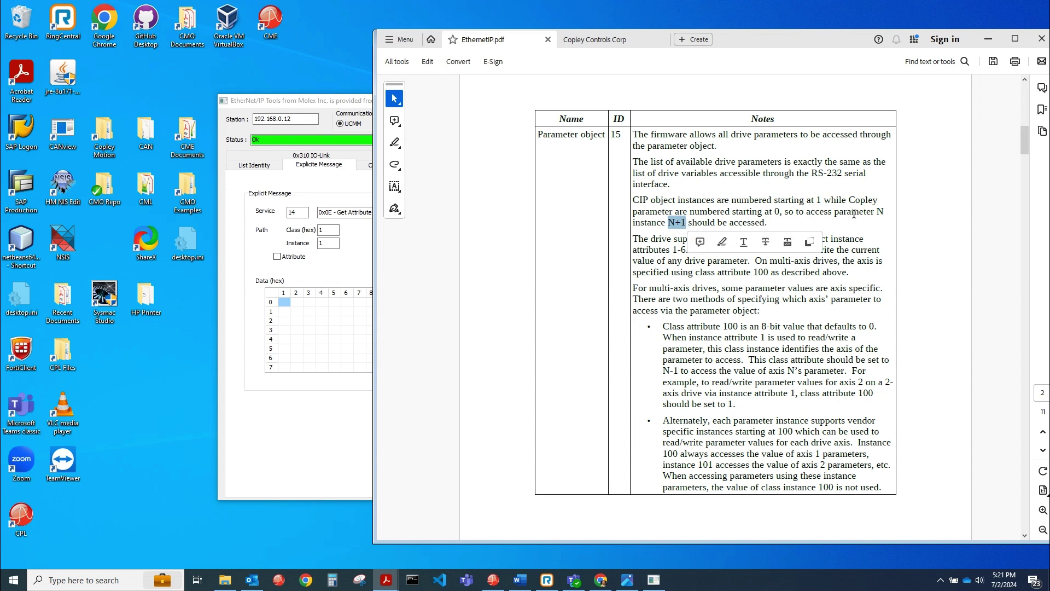
pyautogui.click(665, 221)
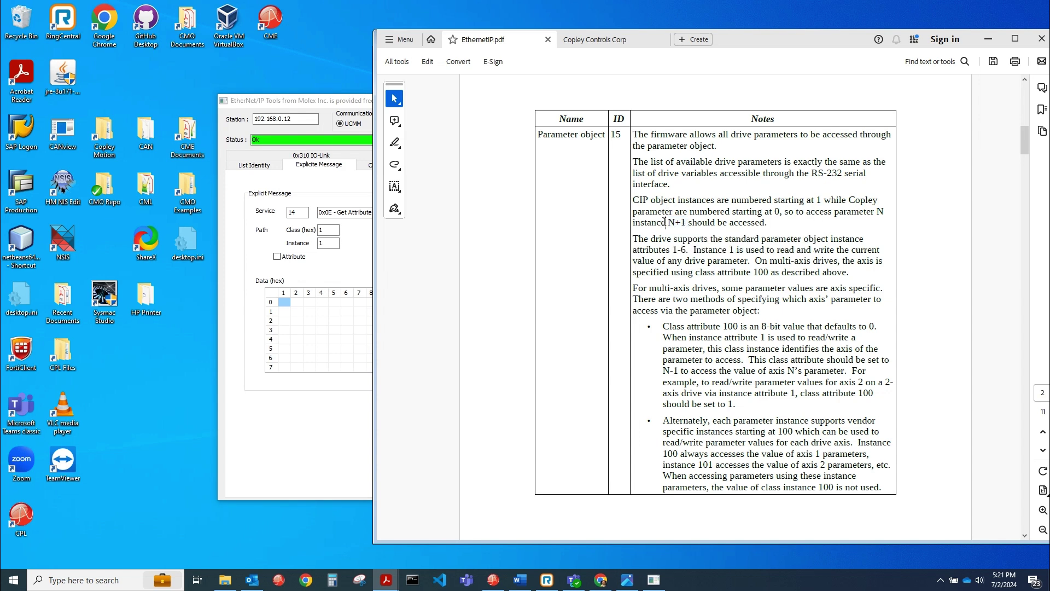
# - In the Copley Parameter Dictionary, go to table 3.1 and highlight parameter ID 0x05
pyautogui.click(606, 41)
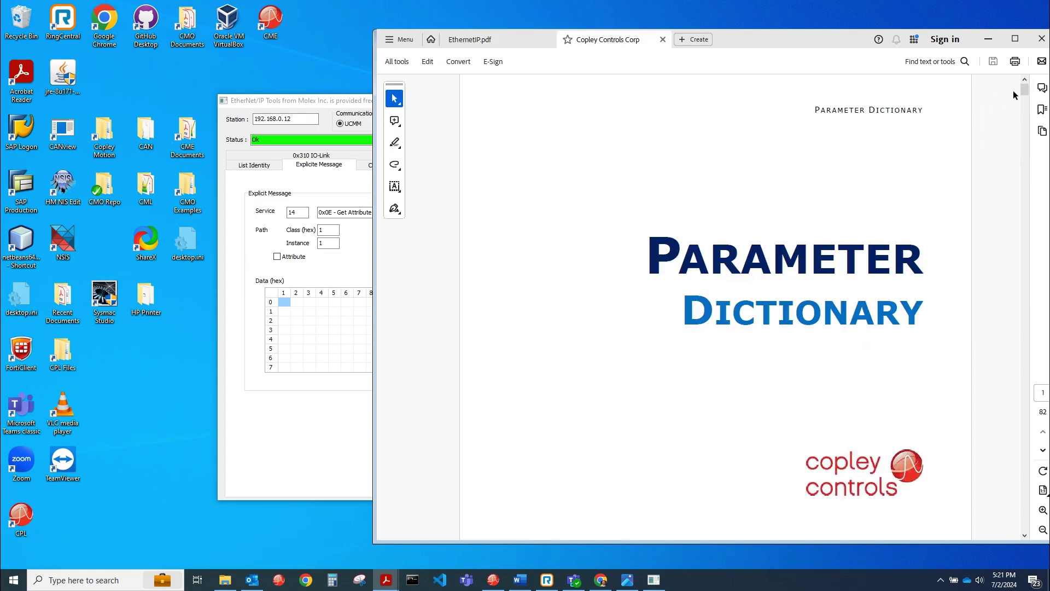
pyautogui.moveTo(1025, 93); pyautogui.dragTo(1023, 126)
pyautogui.scroll(1, 618, 128)
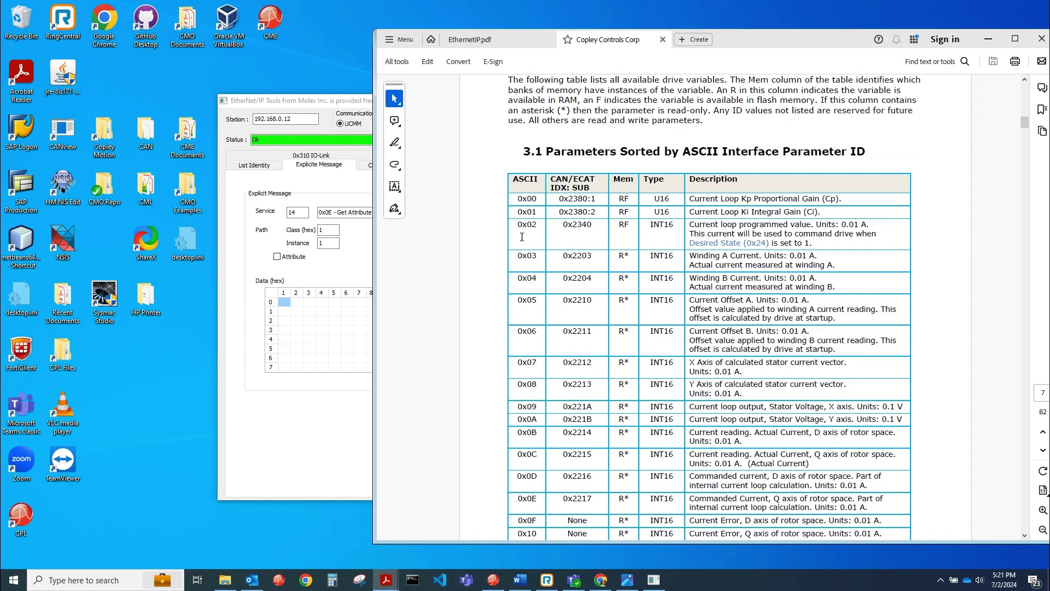
pyautogui.moveTo(517, 278)
pyautogui.mouseDown()
pyautogui.moveTo(533, 281)
pyautogui.moveTo(541, 331)
pyautogui.mouseUp()
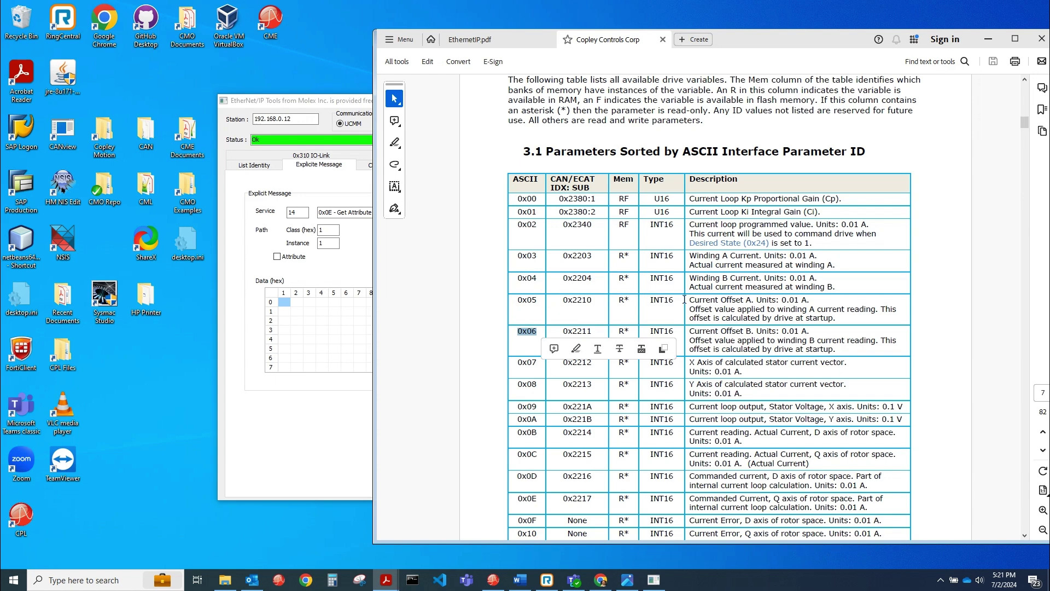
pyautogui.click(519, 304)
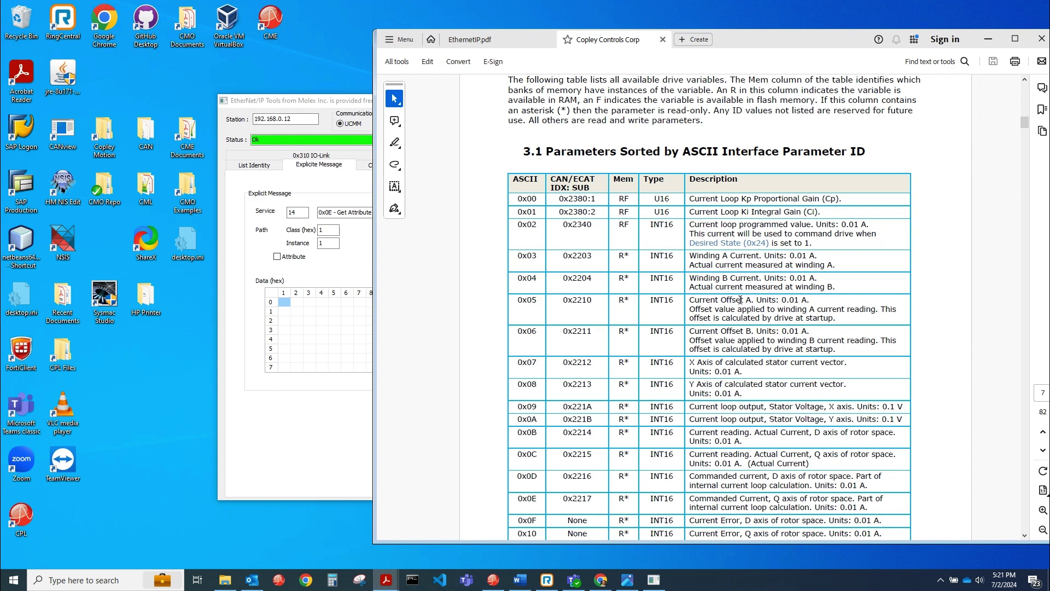
pyautogui.moveTo(517, 300); pyautogui.dragTo(533, 304)
# - Search the Parameter Dictionary for 0xca to find the INT32 Trajectory Generator Position Command on page 45
pyautogui.click(863, 165)
pyautogui.hotkey('ctrl', 'f')
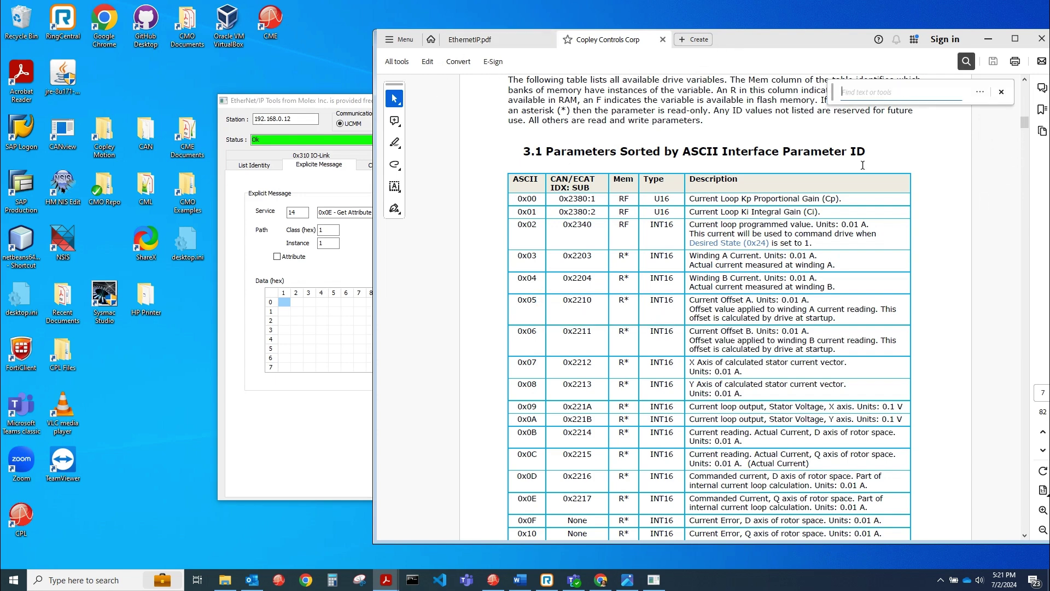
pyautogui.write('0xca')
pyautogui.press('Return')
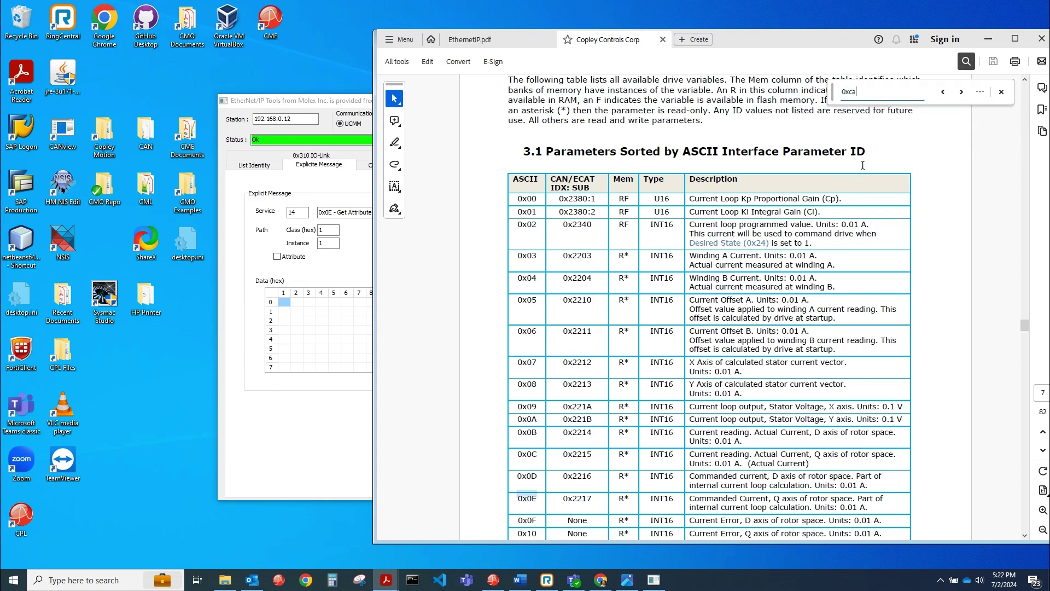
pyautogui.scroll(-4, 807, 227)
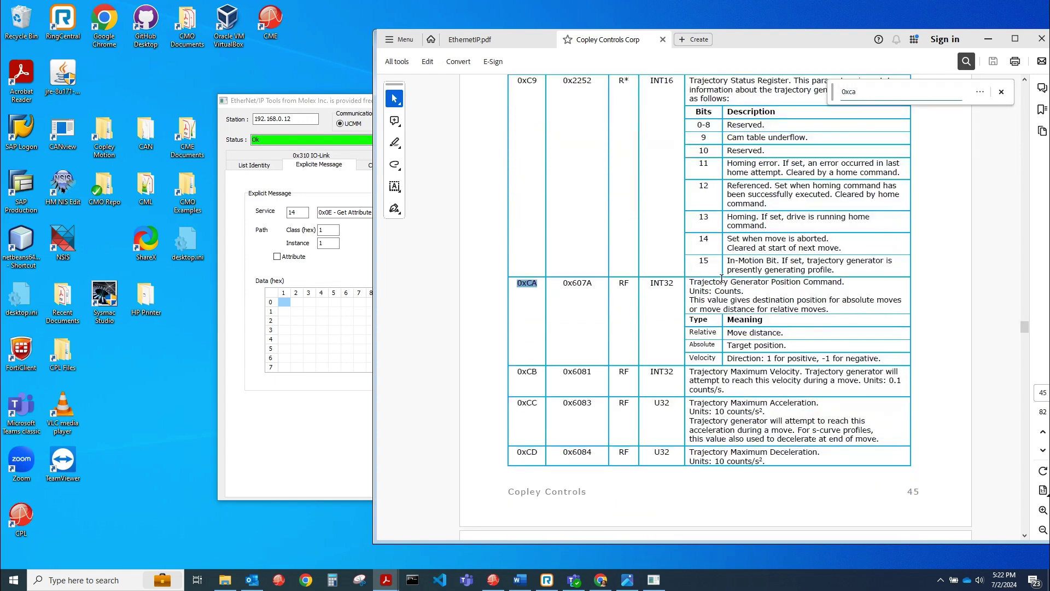
pyautogui.moveTo(652, 287); pyautogui.dragTo(679, 287)
pyautogui.click(528, 288)
pyautogui.moveTo(738, 49); pyautogui.dragTo(759, 49)
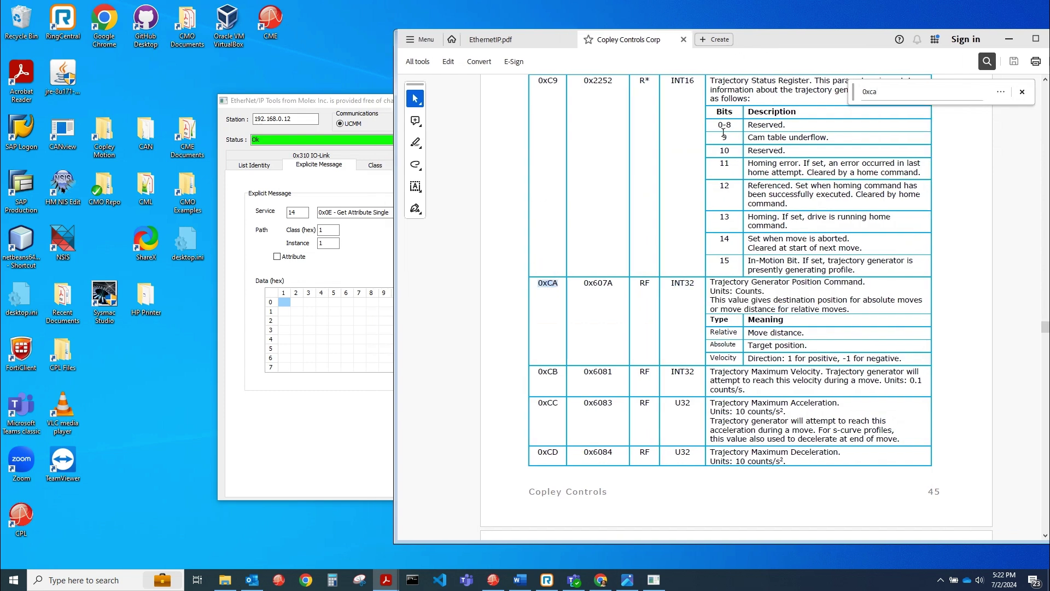
# - Convert hex CA to decimal 202 in Programmer-mode Calculator, then return to EtherNet/IP Tools
pyautogui.click(334, 578)
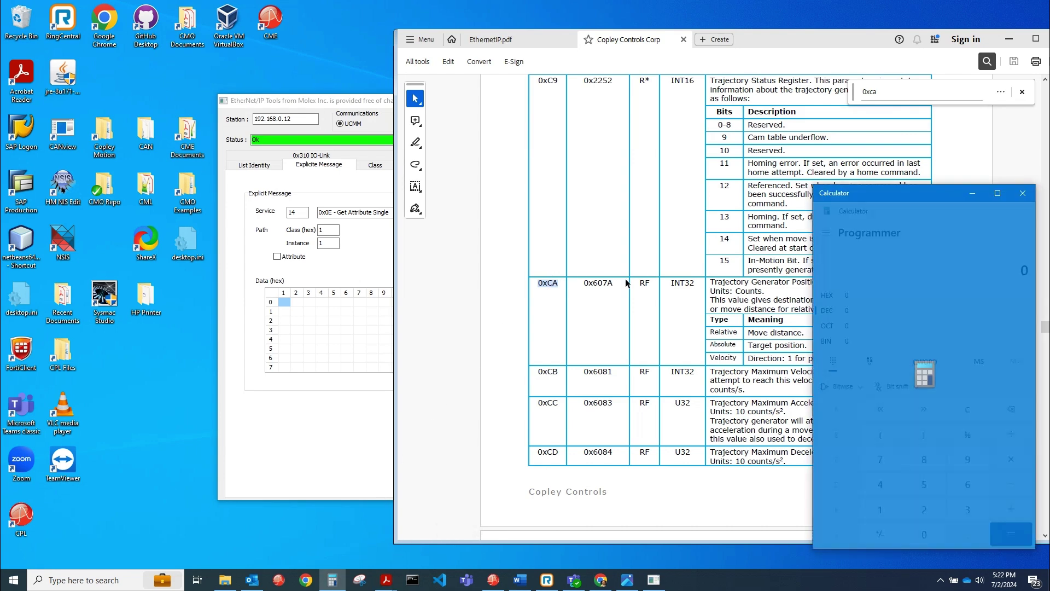
pyautogui.click(847, 298)
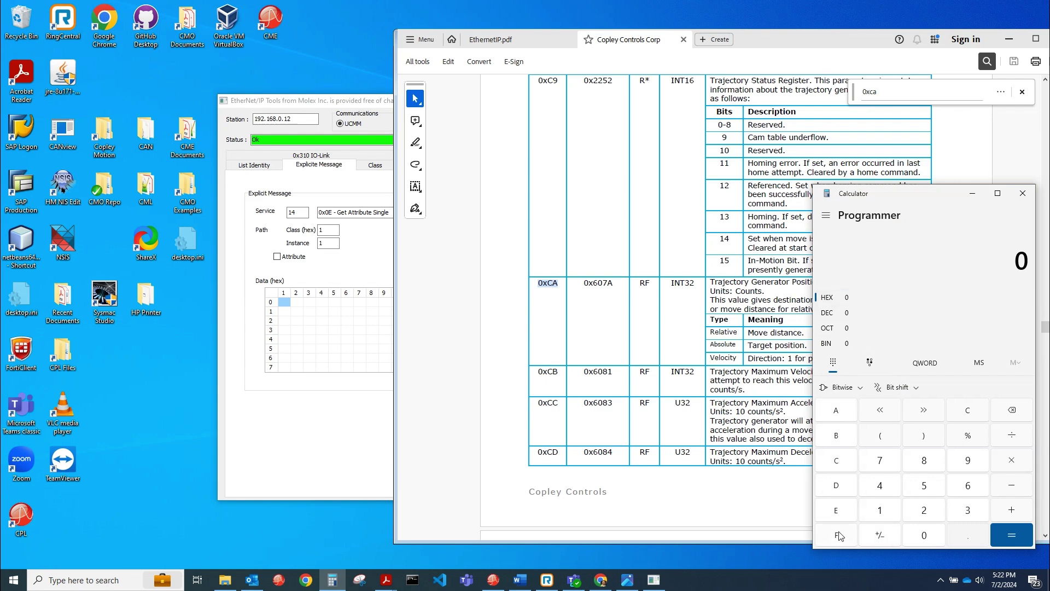
pyautogui.click(836, 460)
pyautogui.click(845, 414)
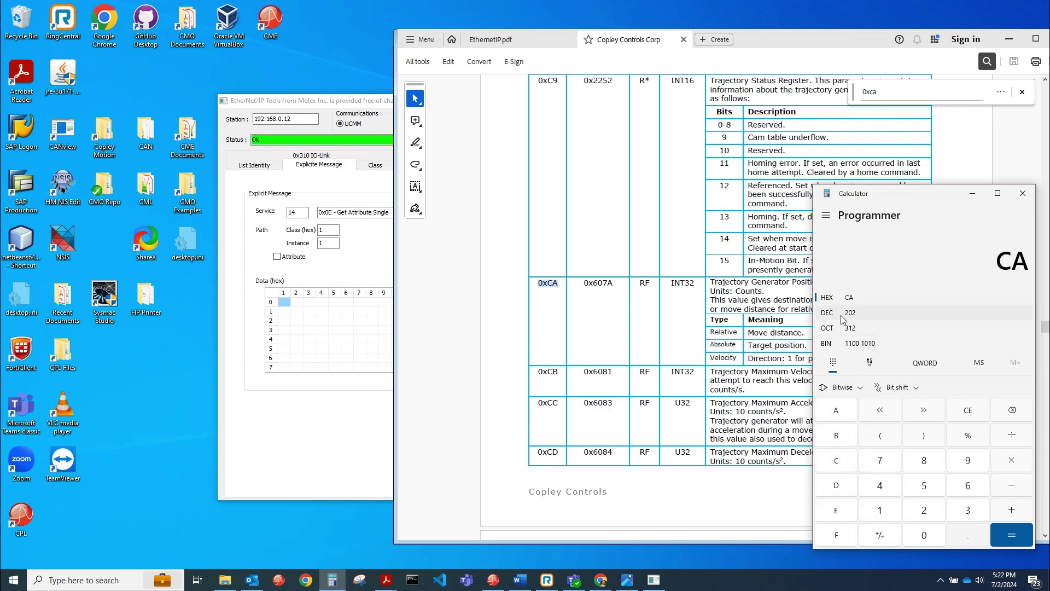
pyautogui.click(325, 231)
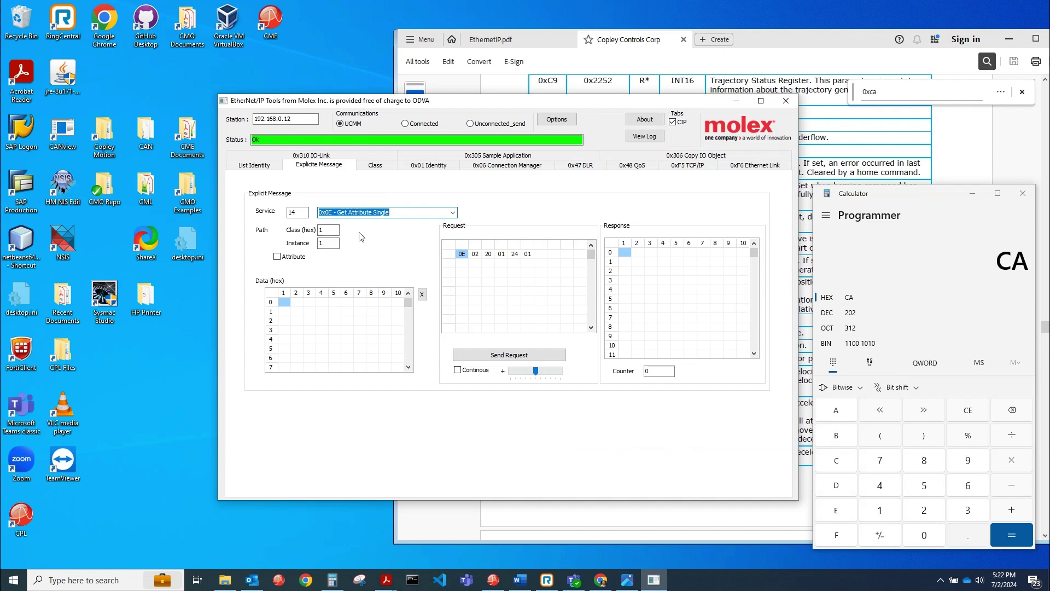
# - Set the Class (hex) field of the explicit message to f
pyautogui.click(521, 37)
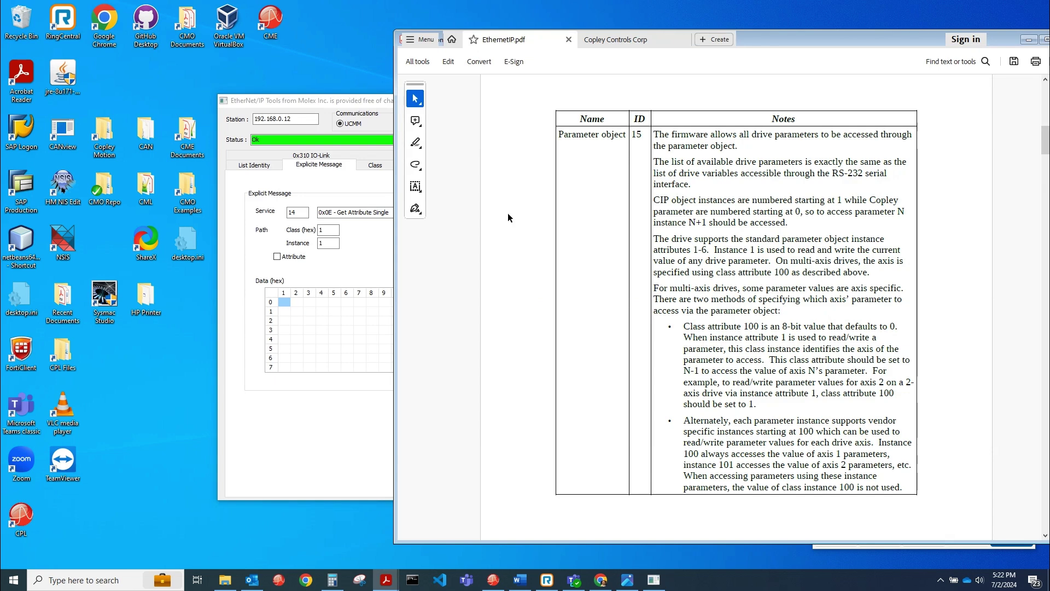
pyautogui.click(353, 251)
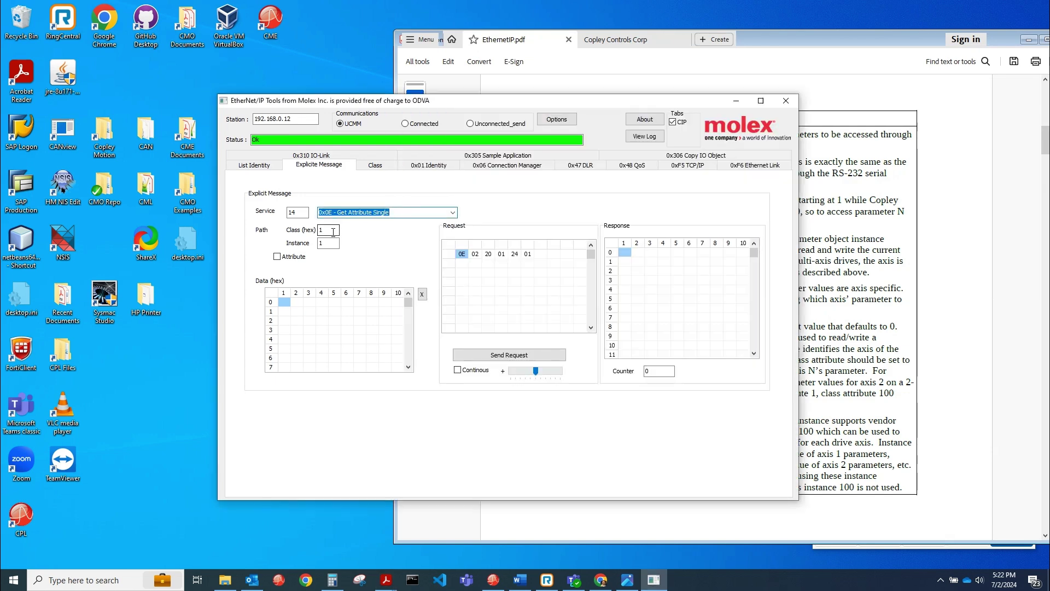
pyautogui.click(330, 230)
pyautogui.doubleClick(326, 231)
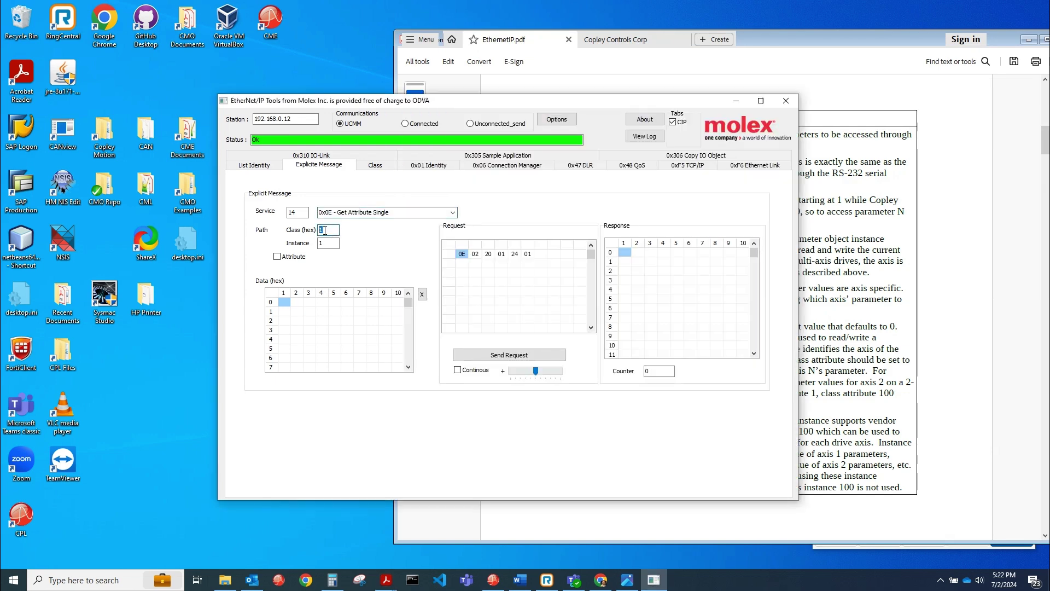
pyautogui.write('f')
pyautogui.press('Tab')
# - Look up 0xCA, set Instance to 203, and enable the Attribute option
pyautogui.click(608, 35)
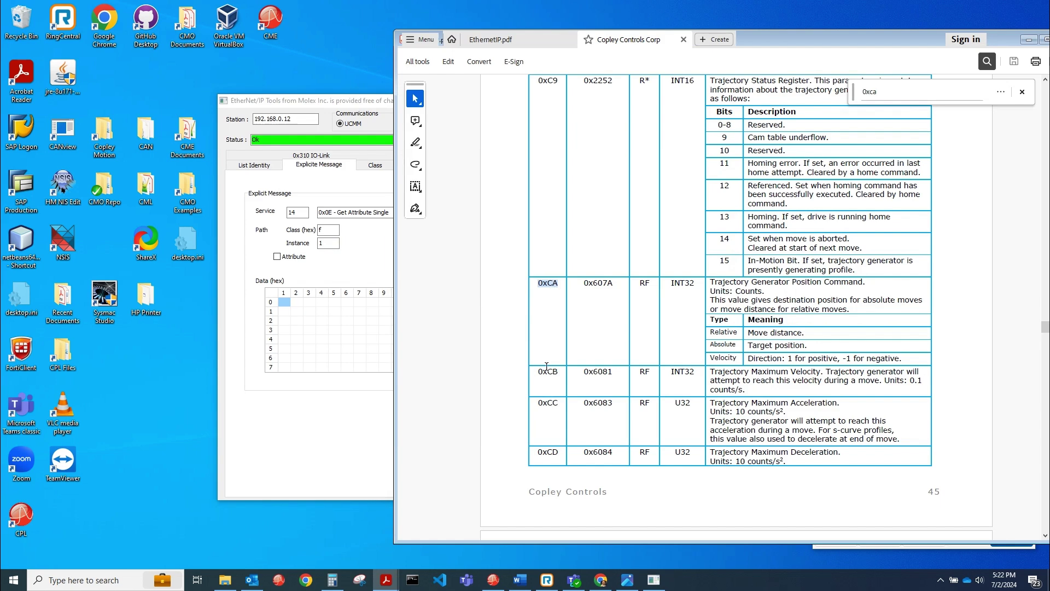
pyautogui.click(332, 580)
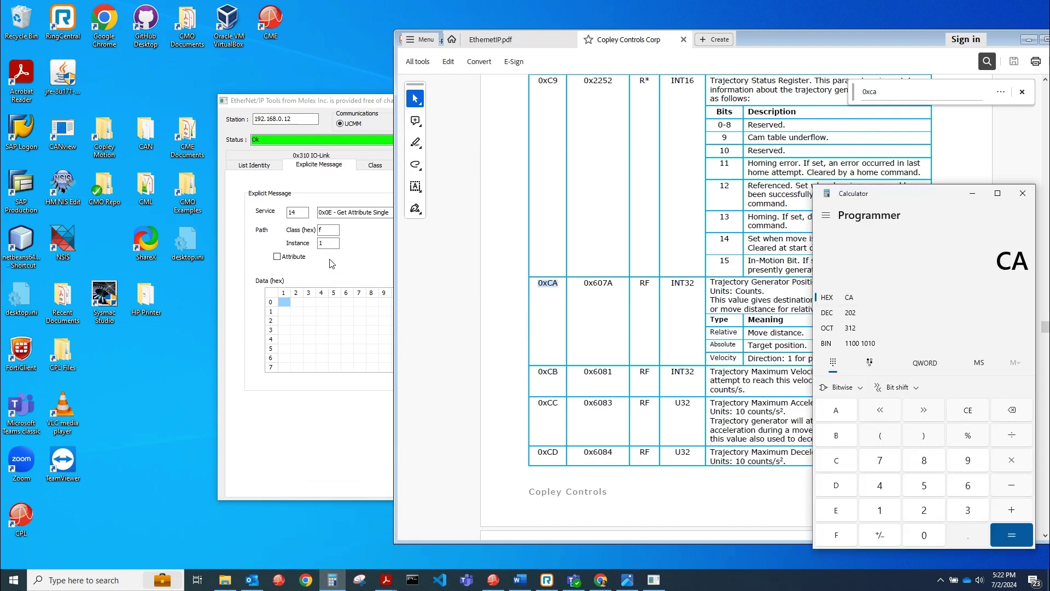
pyautogui.click(331, 244)
pyautogui.click(346, 261)
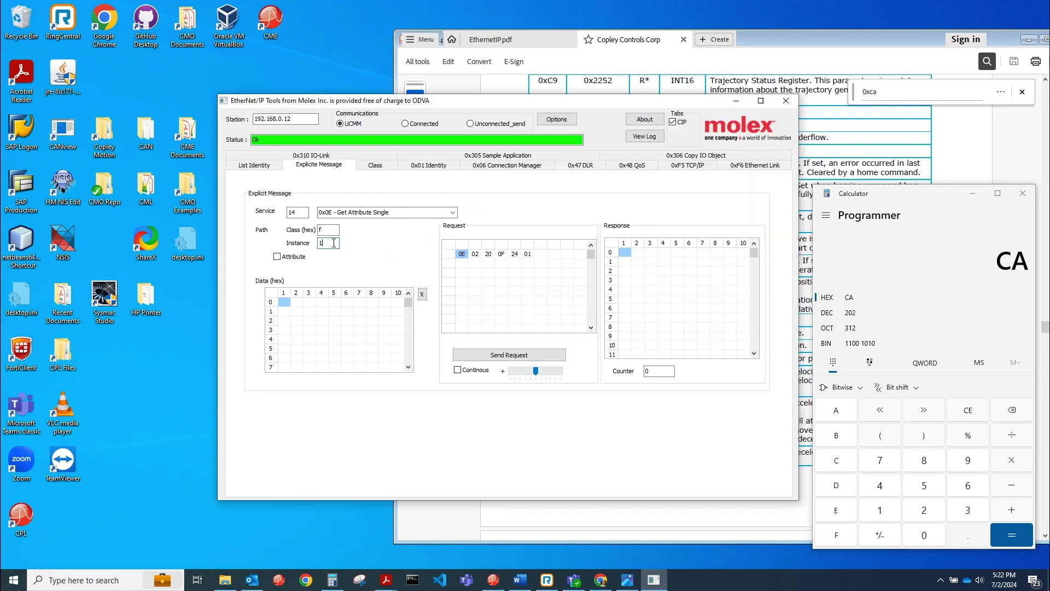
pyautogui.hotkey('shift', 'Home')
pyautogui.write('203')
pyautogui.click(277, 258)
# - Highlight EthernetIP.pdf's multi-axis notes: instance 100 selects axis 1, instance 101 axis 2
pyautogui.click(536, 42)
pyautogui.click(537, 42)
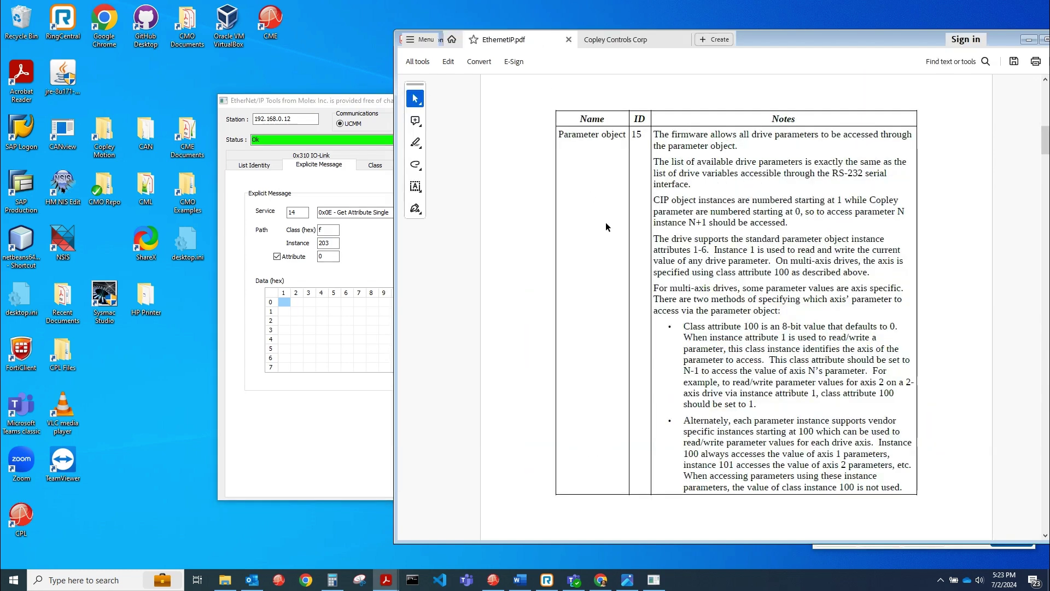
pyautogui.moveTo(654, 288)
pyautogui.mouseDown()
pyautogui.moveTo(901, 288)
pyautogui.moveTo(881, 289)
pyautogui.mouseUp()
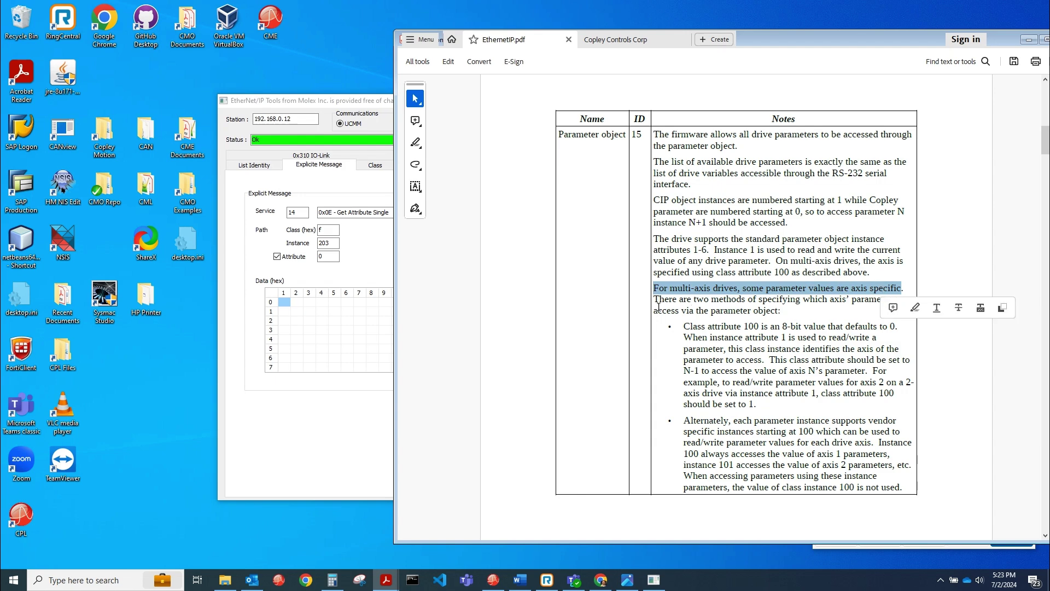
pyautogui.moveTo(654, 299)
pyautogui.mouseDown()
pyautogui.moveTo(847, 299)
pyautogui.moveTo(807, 328)
pyautogui.moveTo(796, 303)
pyautogui.moveTo(788, 328)
pyautogui.moveTo(780, 310)
pyautogui.mouseUp()
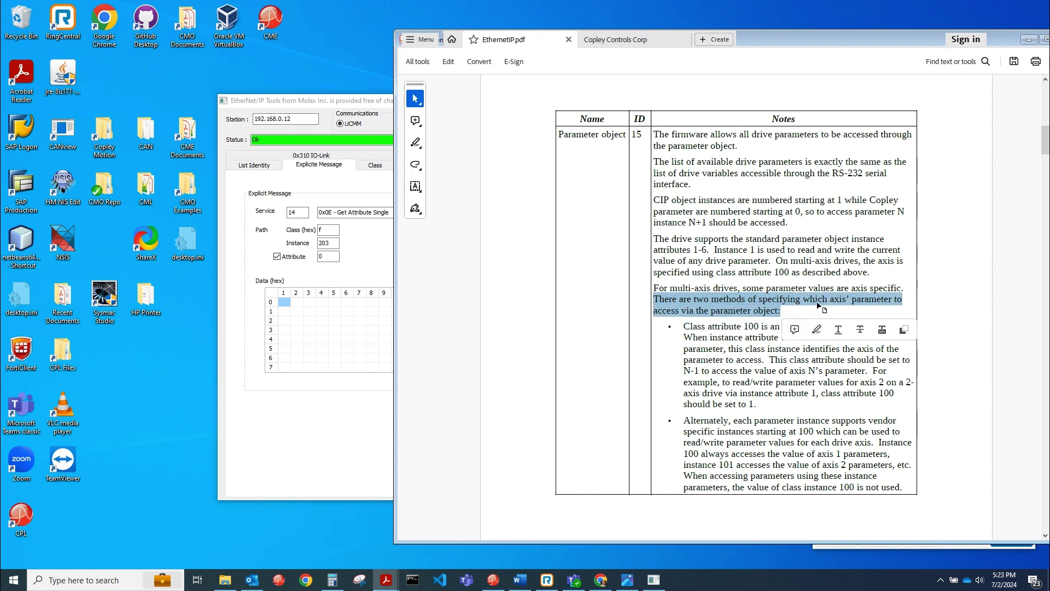
pyautogui.click(742, 312)
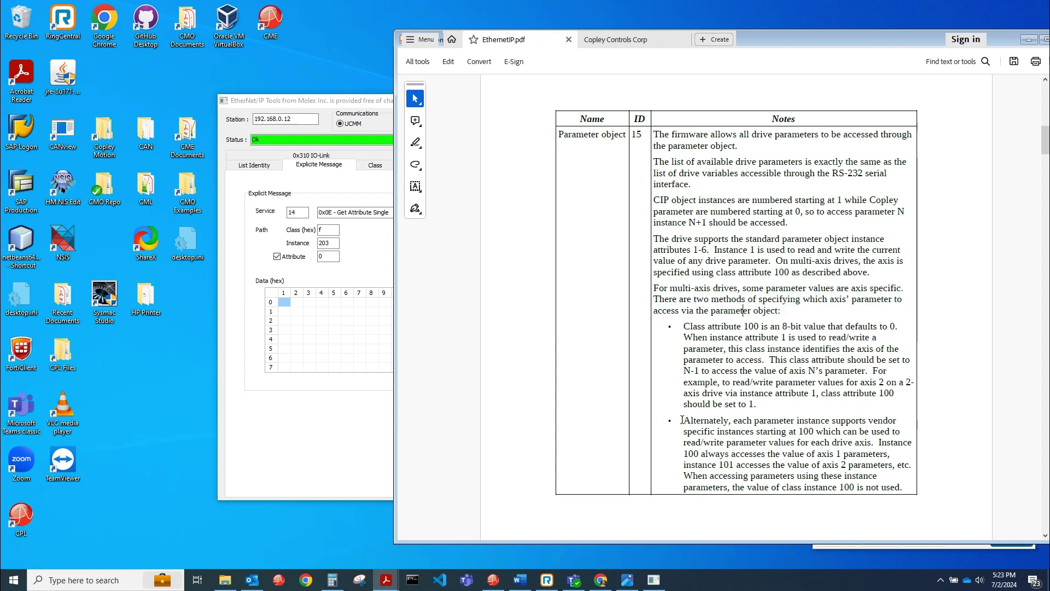
pyautogui.moveTo(683, 420); pyautogui.dragTo(906, 482)
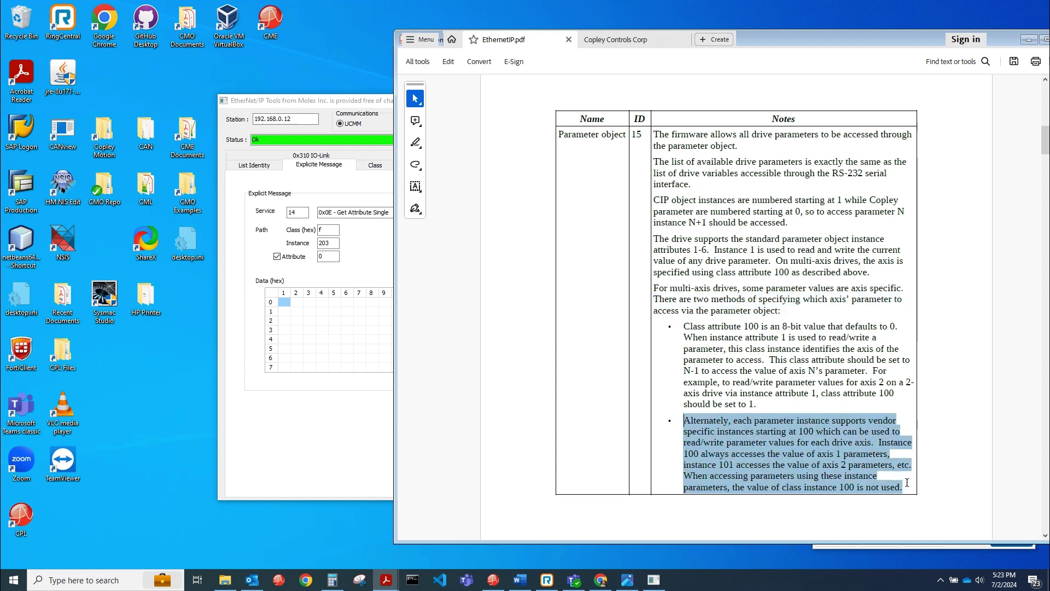
pyautogui.click(800, 430)
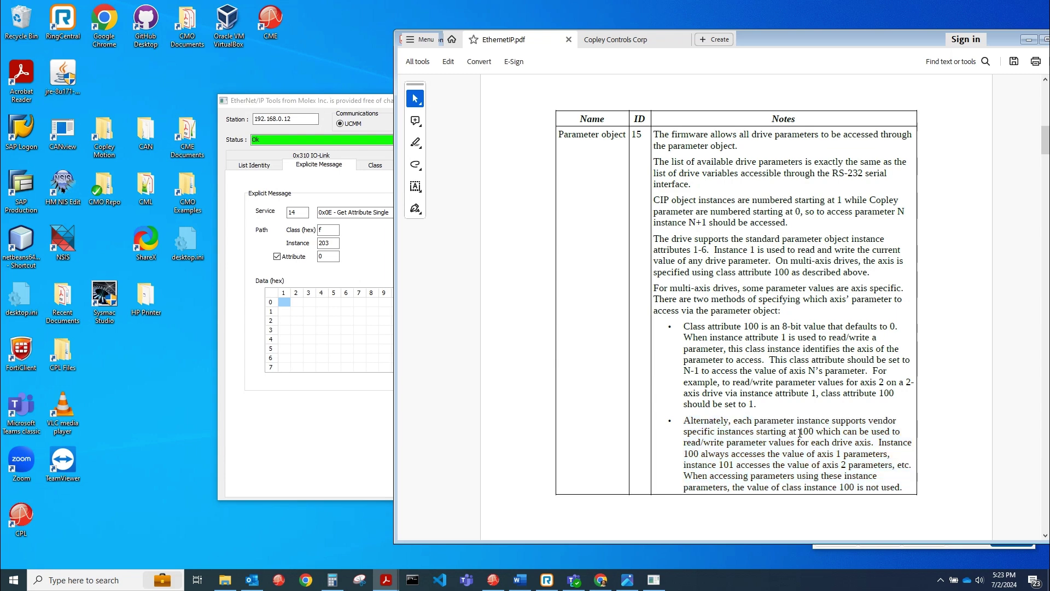
pyautogui.moveTo(799, 431); pyautogui.dragTo(817, 436)
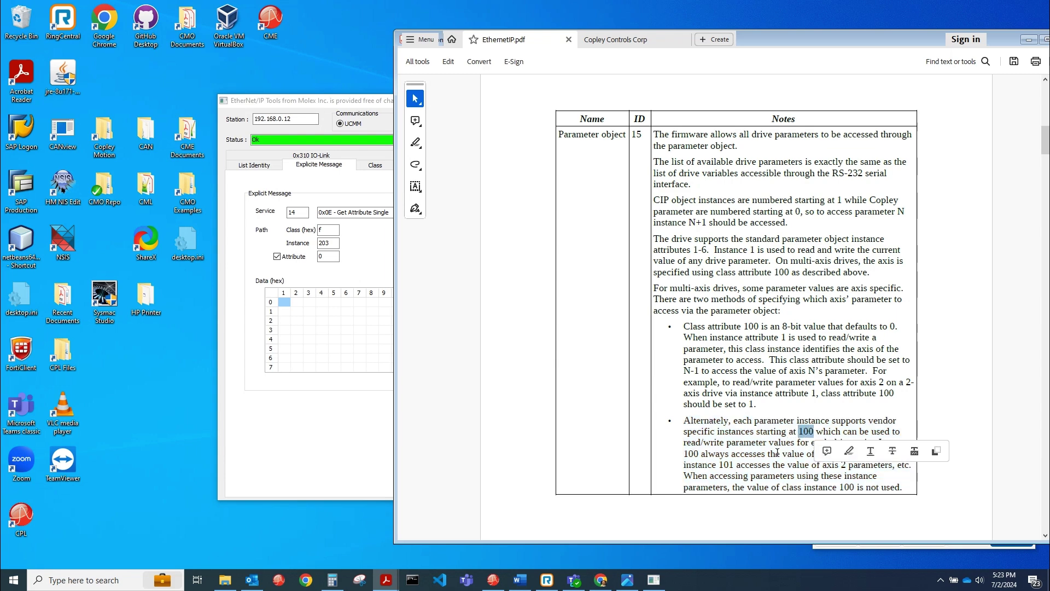
pyautogui.moveTo(719, 464); pyautogui.dragTo(736, 464)
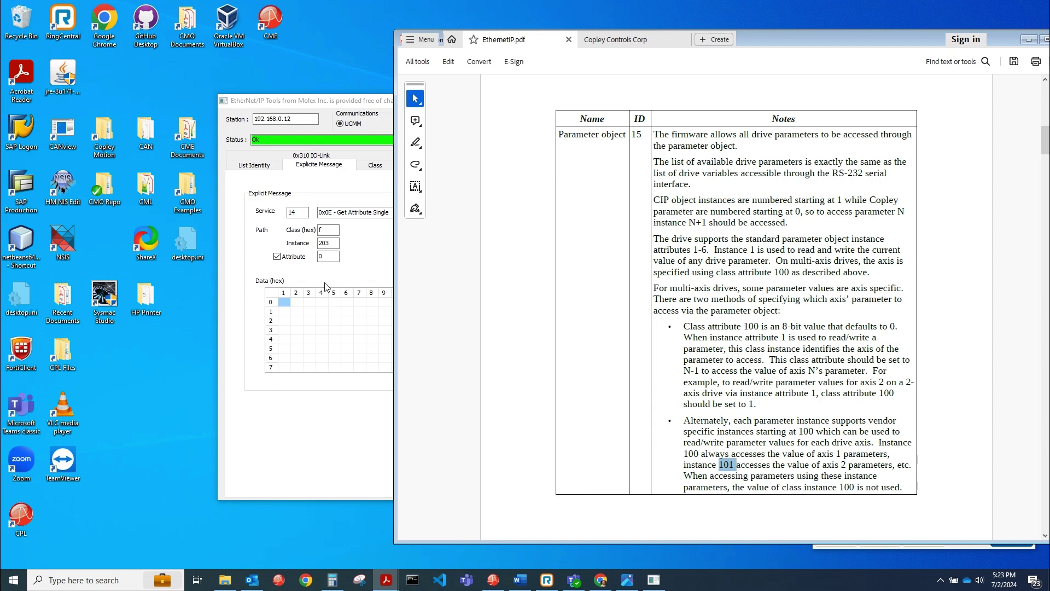
# - Set Attribute to 100 and send the read, receiving 8E followed by zeros, counter 1
pyautogui.click(337, 270)
pyautogui.doubleClick(334, 259)
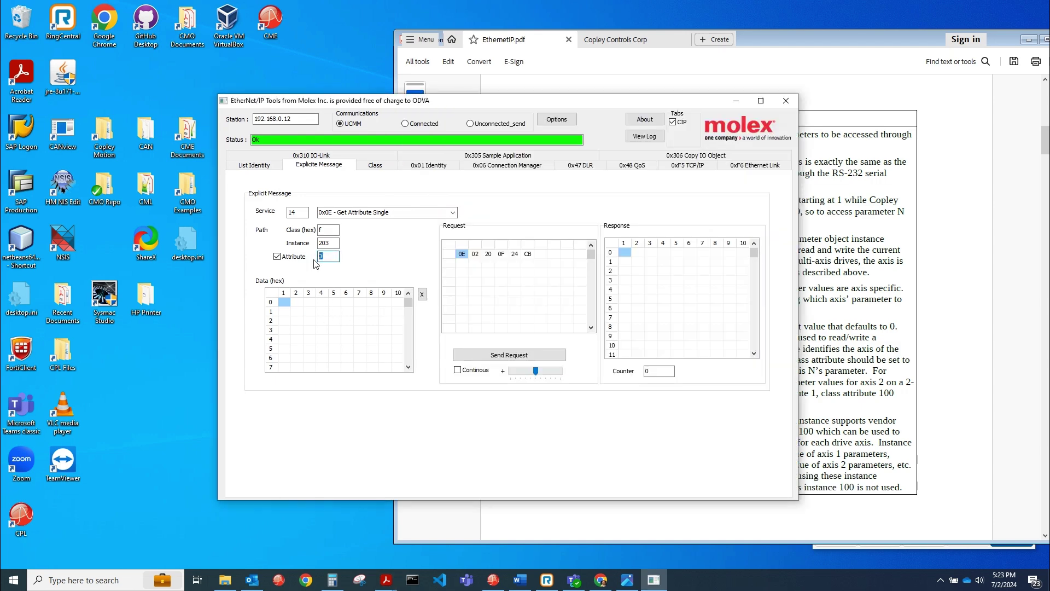
pyautogui.write('100')
pyautogui.click(331, 243)
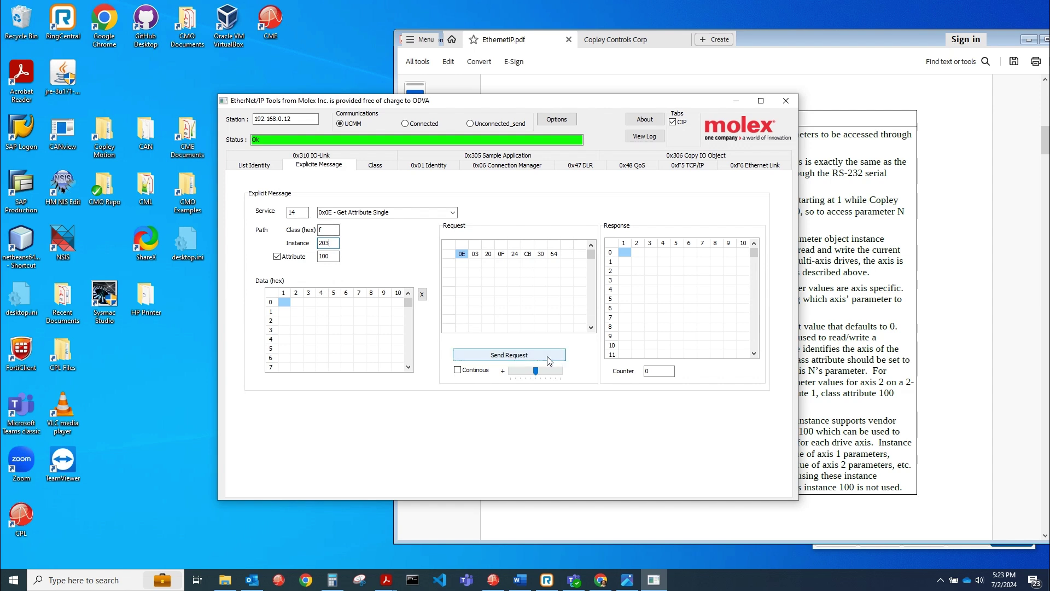
pyautogui.click(509, 356)
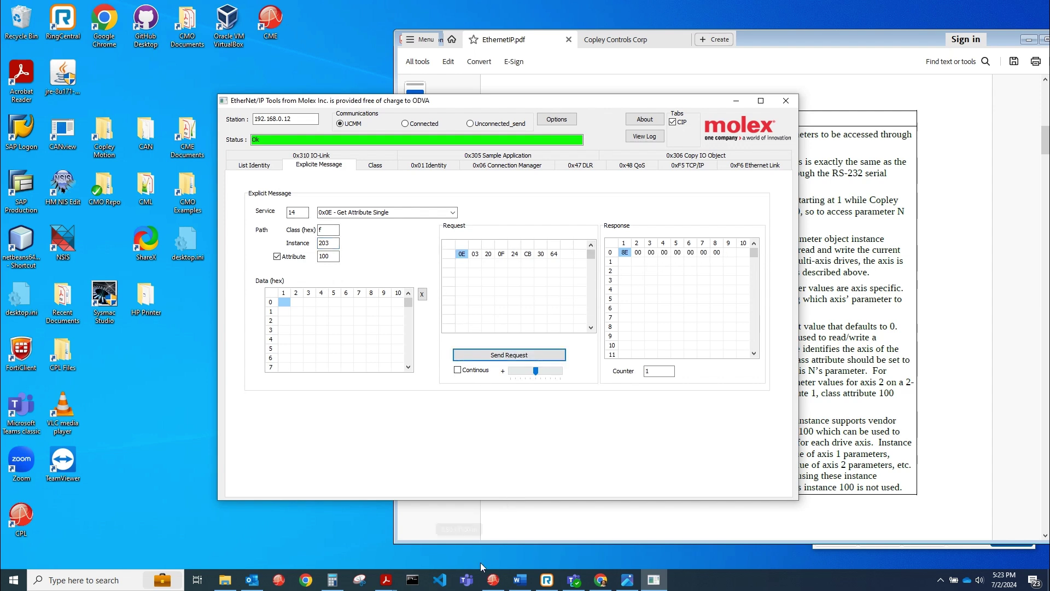
pyautogui.click(491, 579)
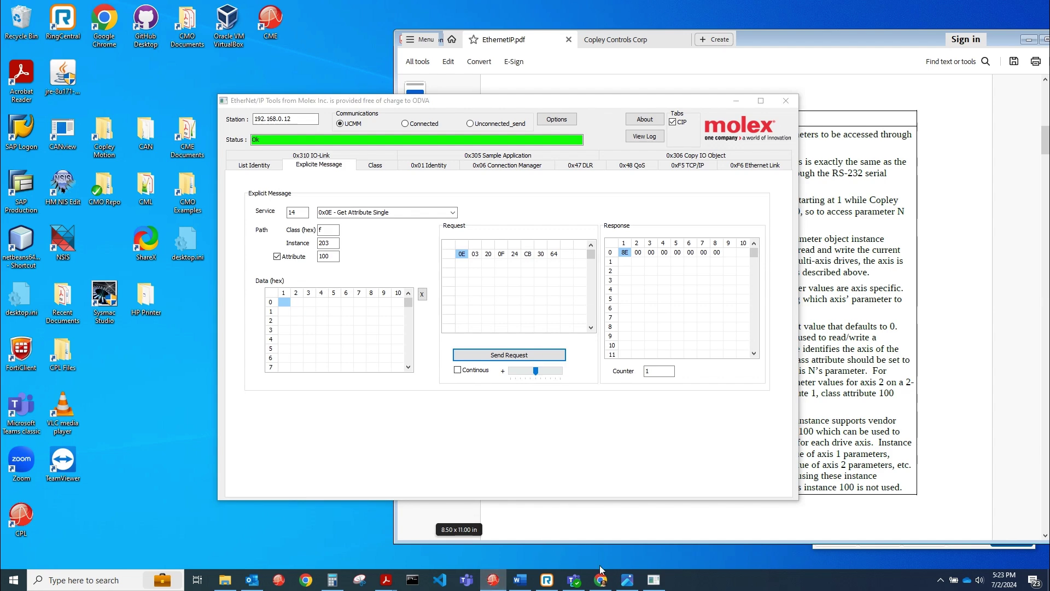
# - In CME's ASCII Command Line, read axis A's r0xca, then set it to 0x12345678
pyautogui.moveTo(930, 257); pyautogui.dragTo(823, 241)
pyautogui.click(704, 254)
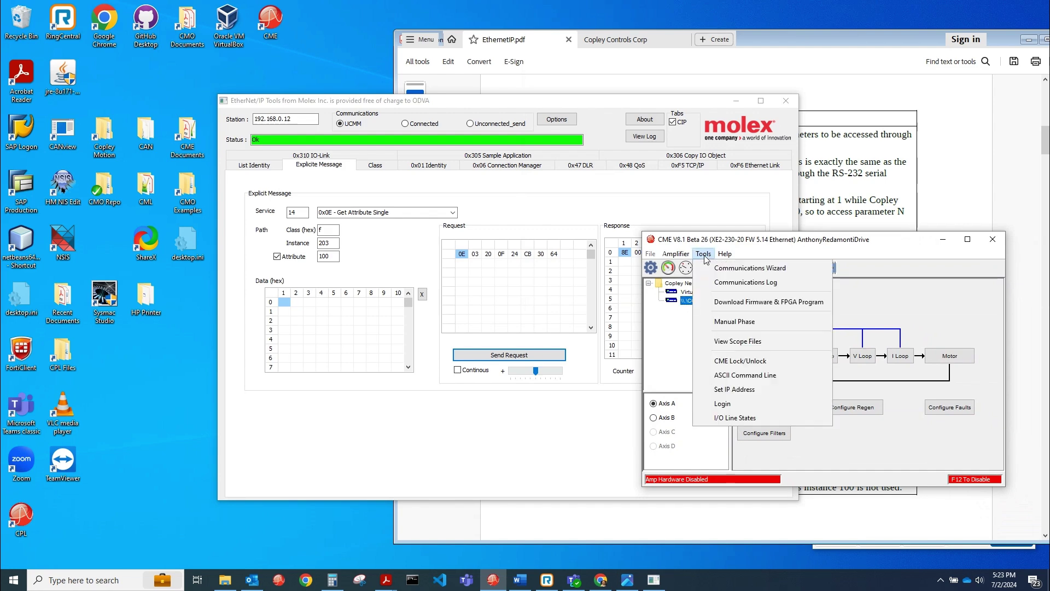
pyautogui.click(728, 375)
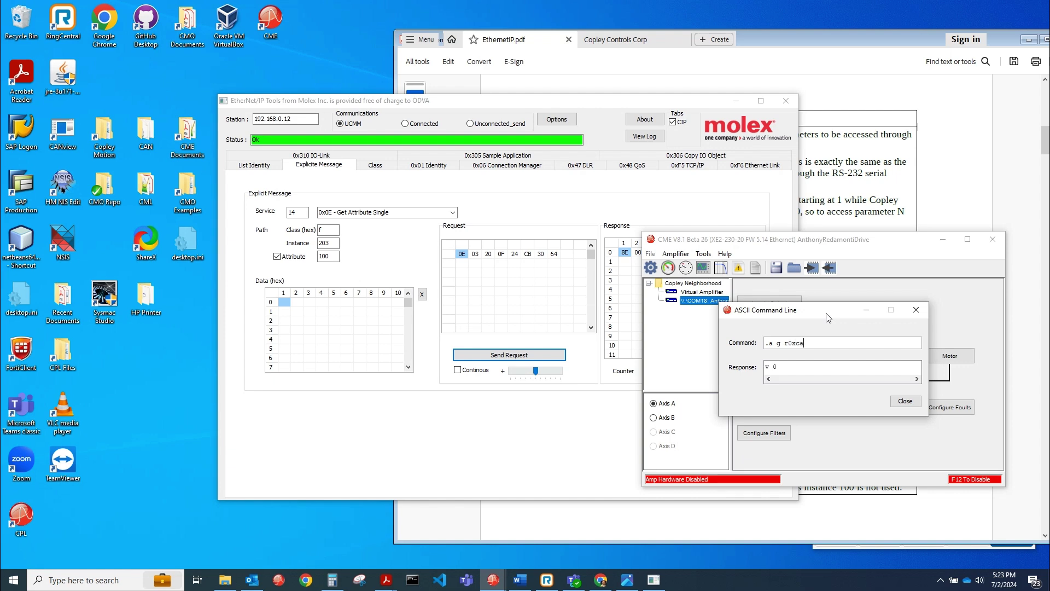
pyautogui.press('BackSpace')
pyautogui.write('s r0xca 0x12345678')
pyautogui.click(460, 429)
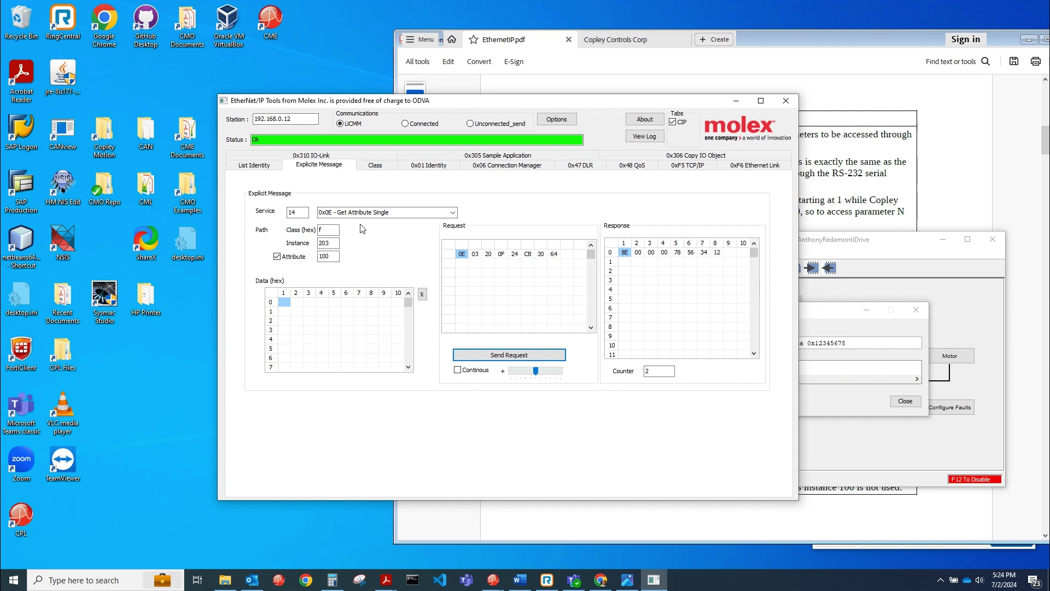
# - Choose the 0x10 Set Attribute Single service and enter Data bytes 23 45 67 89
pyautogui.click(453, 213)
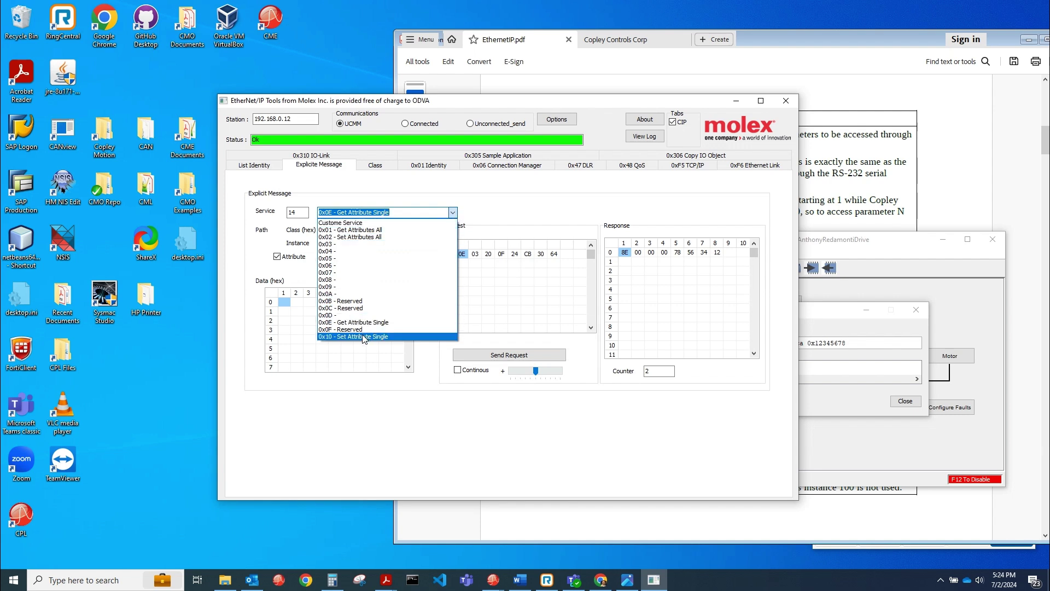
pyautogui.click(364, 337)
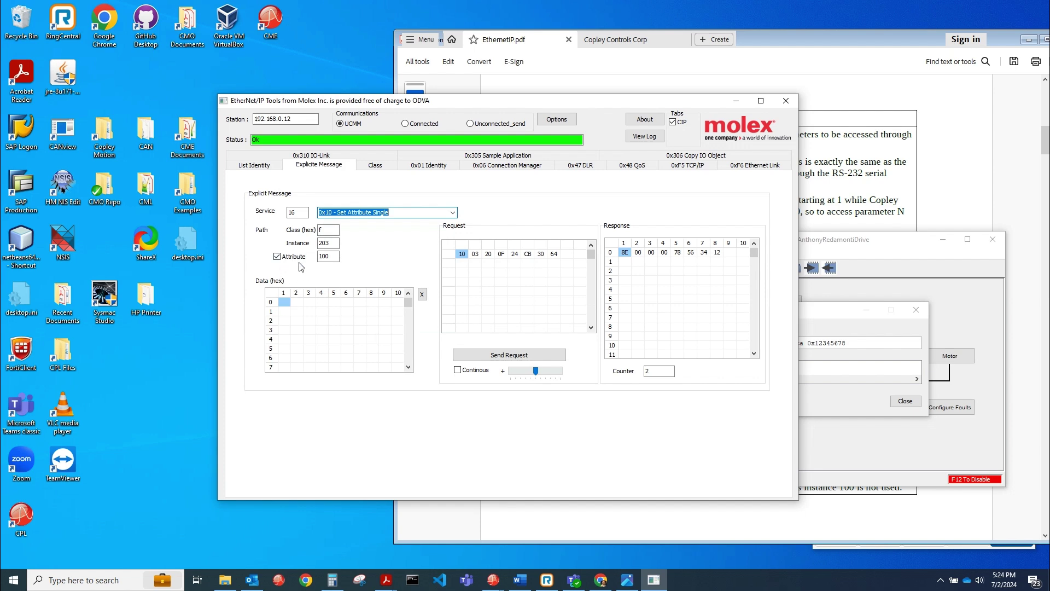
pyautogui.click(285, 301)
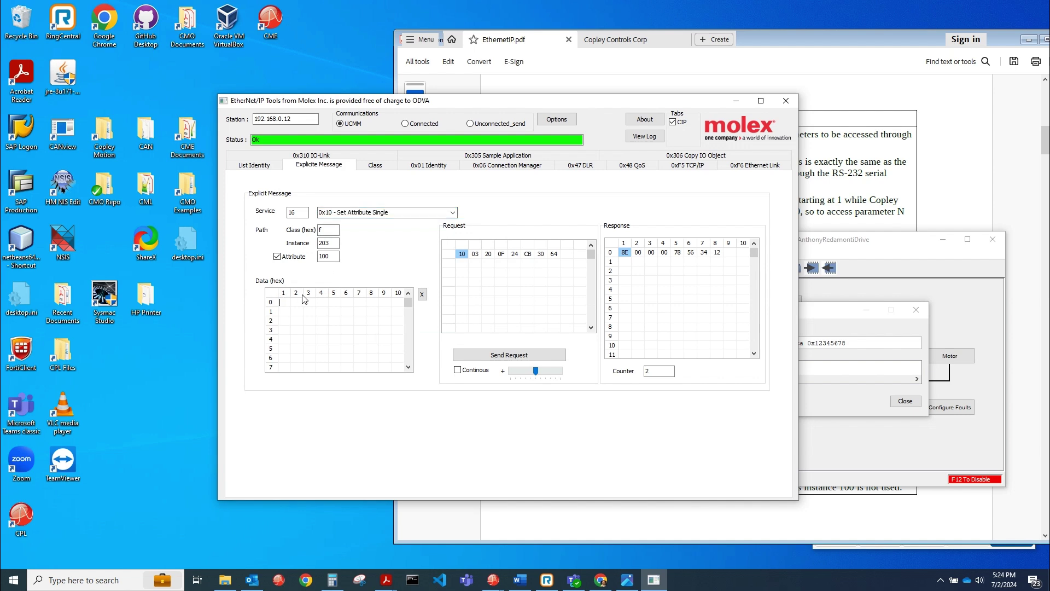
pyautogui.write('23')
pyautogui.click(302, 304)
pyautogui.write('45 67 89')
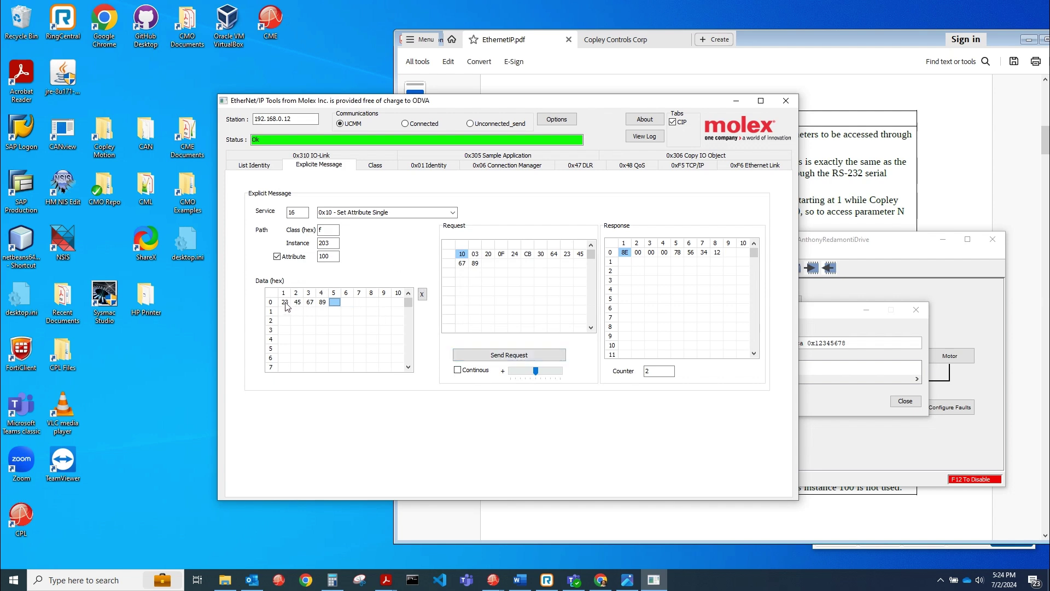
# - Reverse the Data bytes to 89 67 45 23 and send the write, getting reply 90 00 00 00
pyautogui.click(322, 304)
pyautogui.write('23')
pyautogui.click(309, 304)
pyautogui.write('34')
pyautogui.click(309, 303)
pyautogui.write('45')
pyautogui.click(299, 305)
pyautogui.write('67')
pyautogui.click(285, 304)
pyautogui.write('89')
pyautogui.click(495, 356)
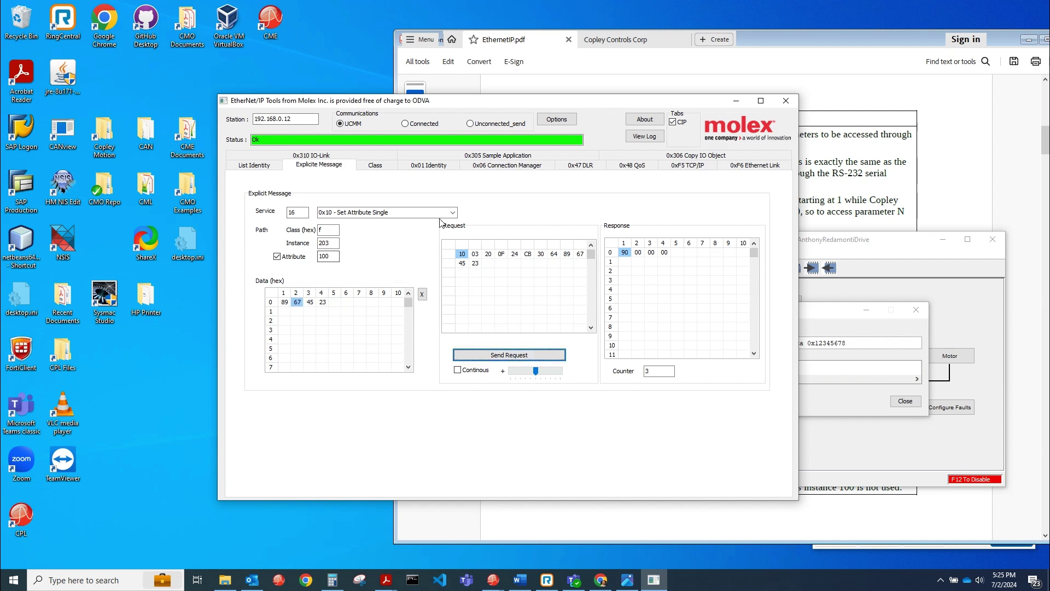
pyautogui.click(826, 314)
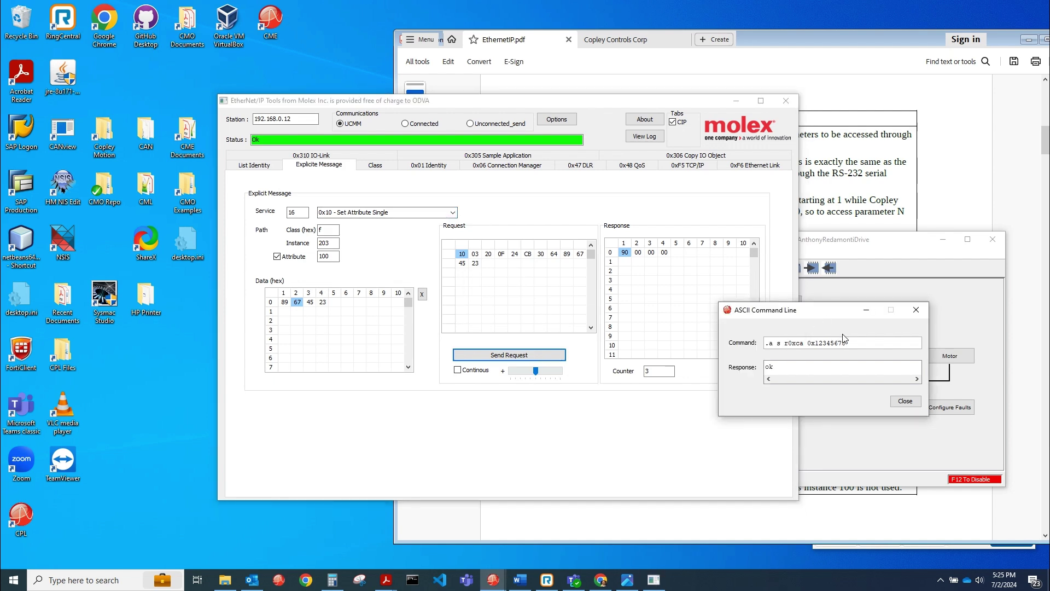
pyautogui.keyDown('shift'); pyautogui.click(803, 344); pyautogui.keyUp('shift')
pyautogui.press('BackSpace')
pyautogui.click(781, 342)
pyautogui.press('BackSpace')
pyautogui.write('g r0xca')
pyautogui.press('Return')
pyautogui.write('x')
pyautogui.press('Return')
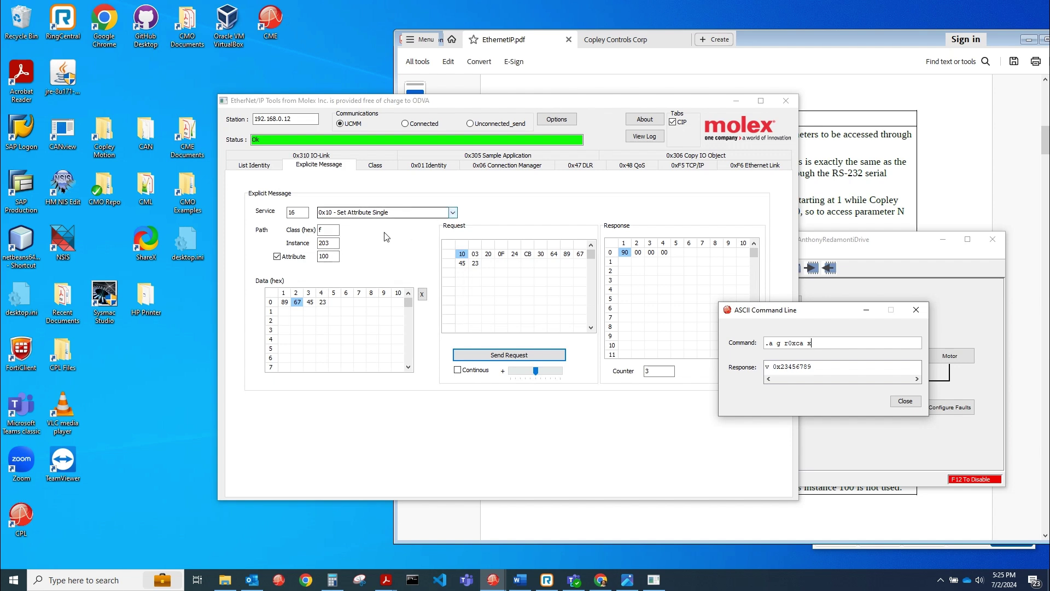
pyautogui.click(326, 256)
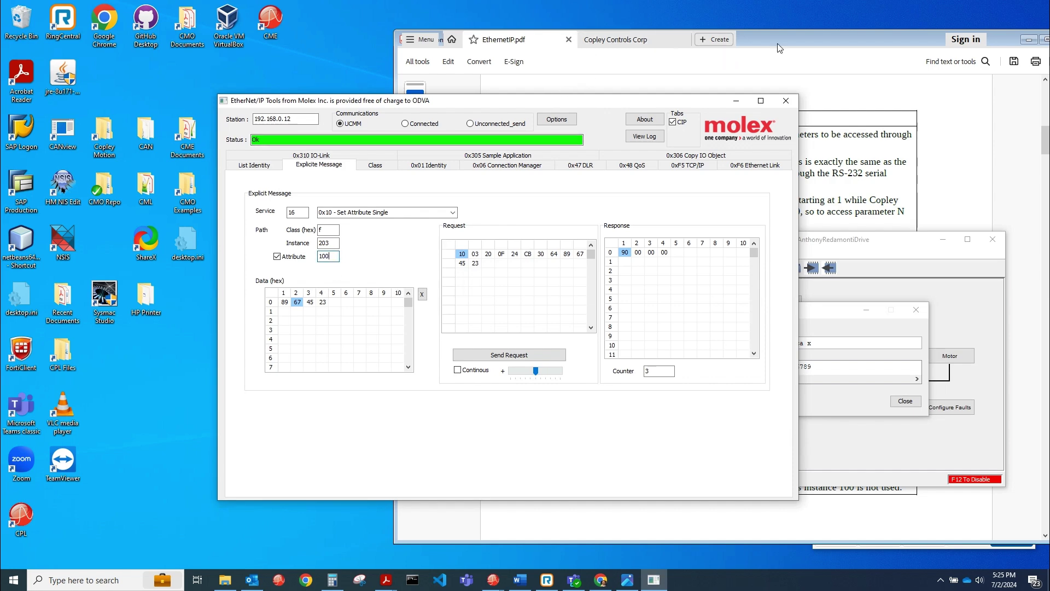
# - Check the PDF's instance 101 note for axis 2 and set Attribute to 101
pyautogui.click(795, 35)
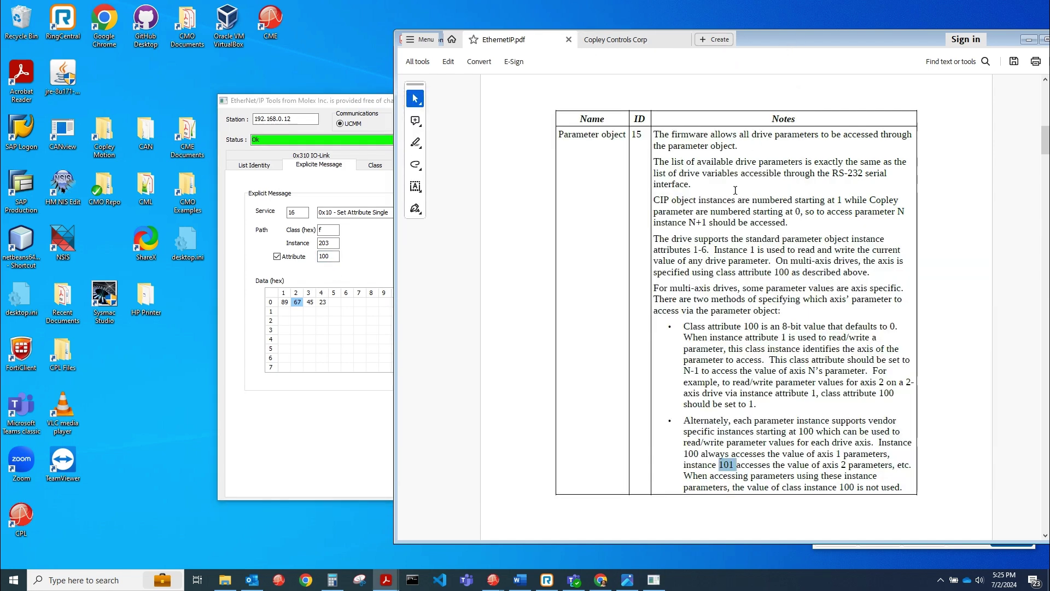
pyautogui.click(717, 466)
pyautogui.click(322, 394)
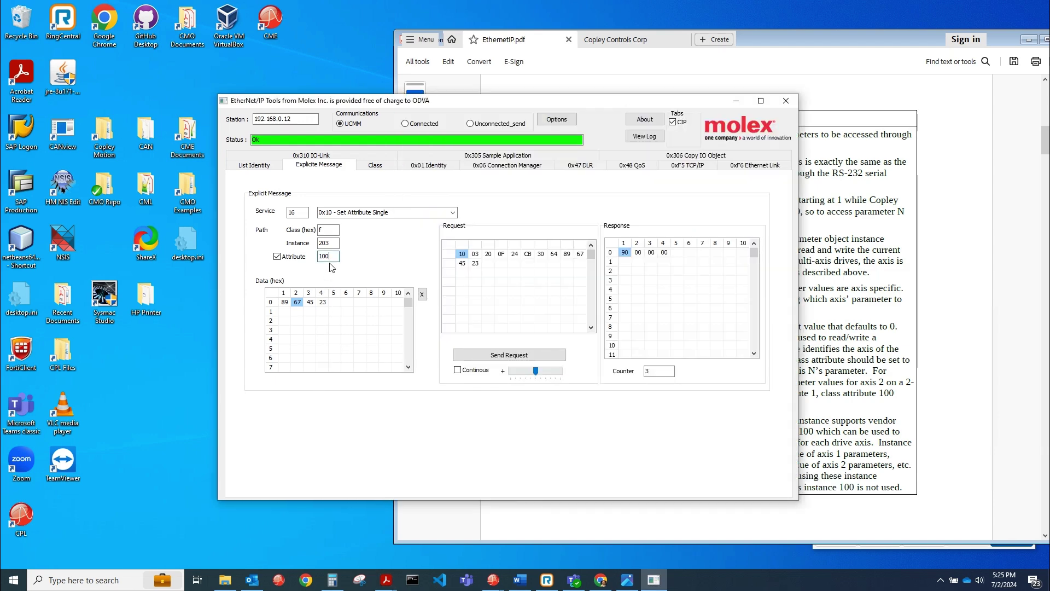
pyautogui.write('1')
# - Choose 0x0E Get Attribute Single, clear the Data bytes, and send, receiving 8E followed by zeros
pyautogui.click(418, 214)
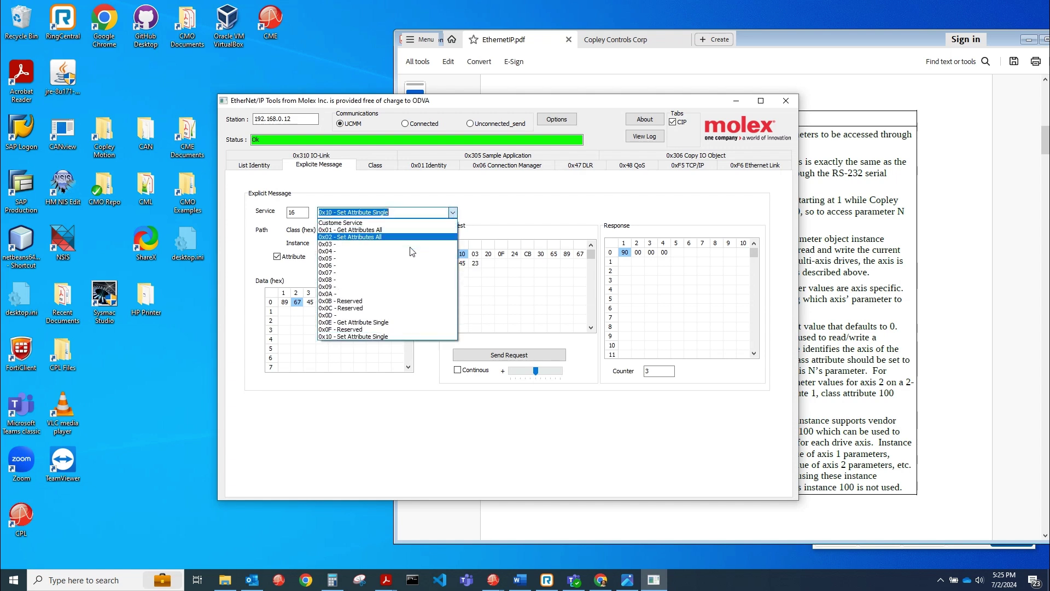
pyautogui.click(381, 323)
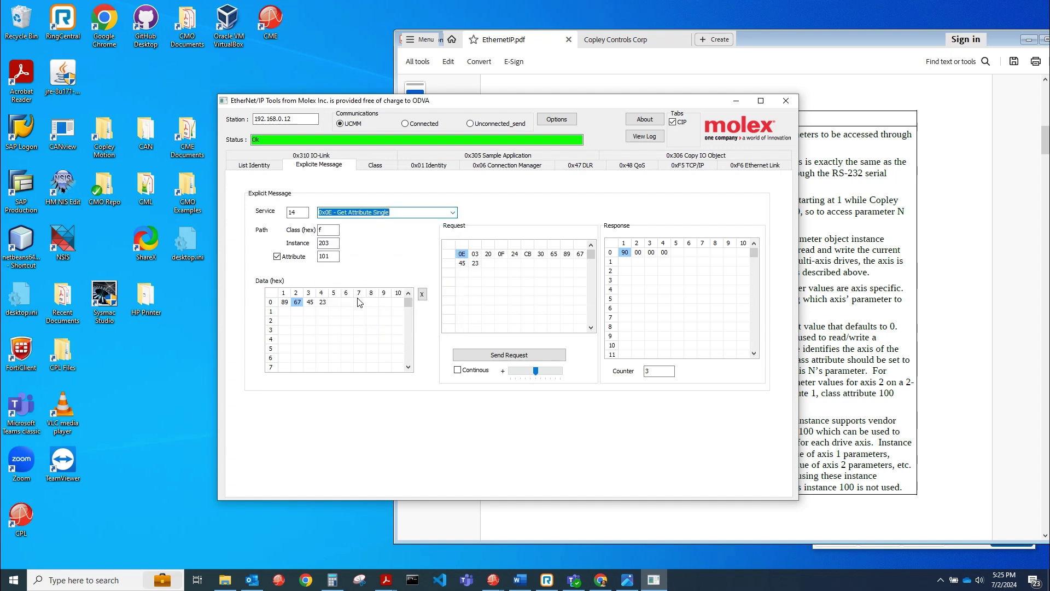
pyautogui.click(421, 294)
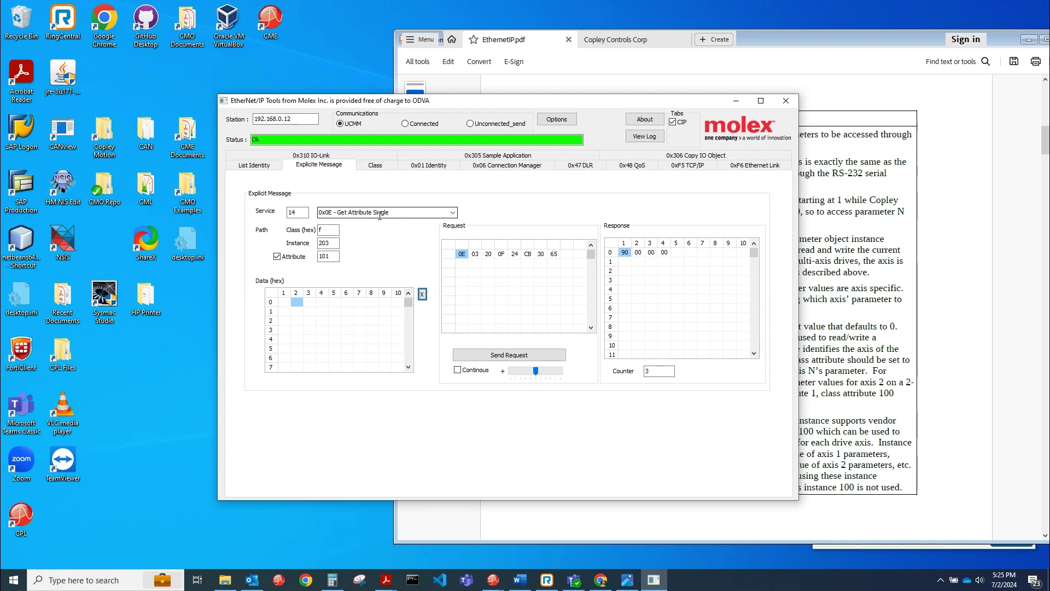
pyautogui.click(517, 355)
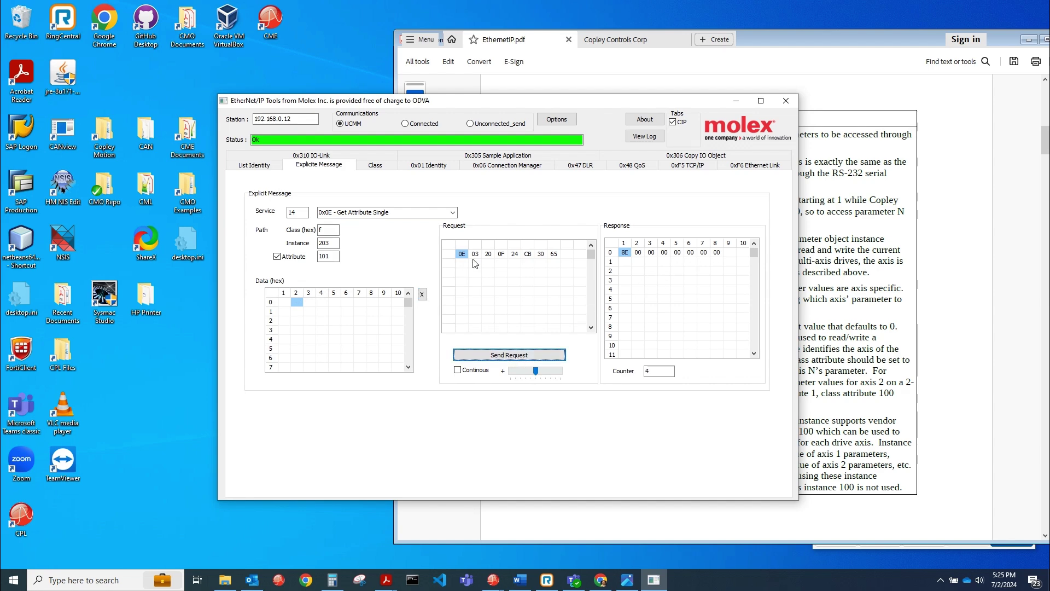
pyautogui.click(286, 302)
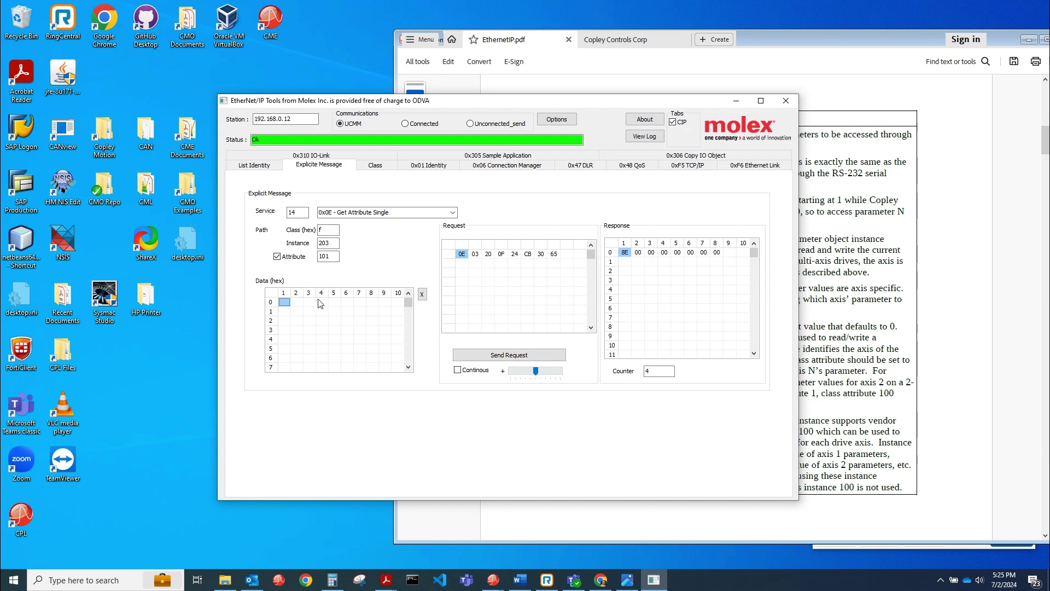
# - Write data bytes 1 0 0 0 to axis B's attribute 101 with 0x10 Set Attribute Single
pyautogui.write('1')
pyautogui.click(296, 304)
pyautogui.write('0')
pyautogui.press('Tab')
pyautogui.write('0')
pyautogui.press('Tab')
pyautogui.write('0')
pyautogui.click(453, 213)
pyautogui.click(383, 336)
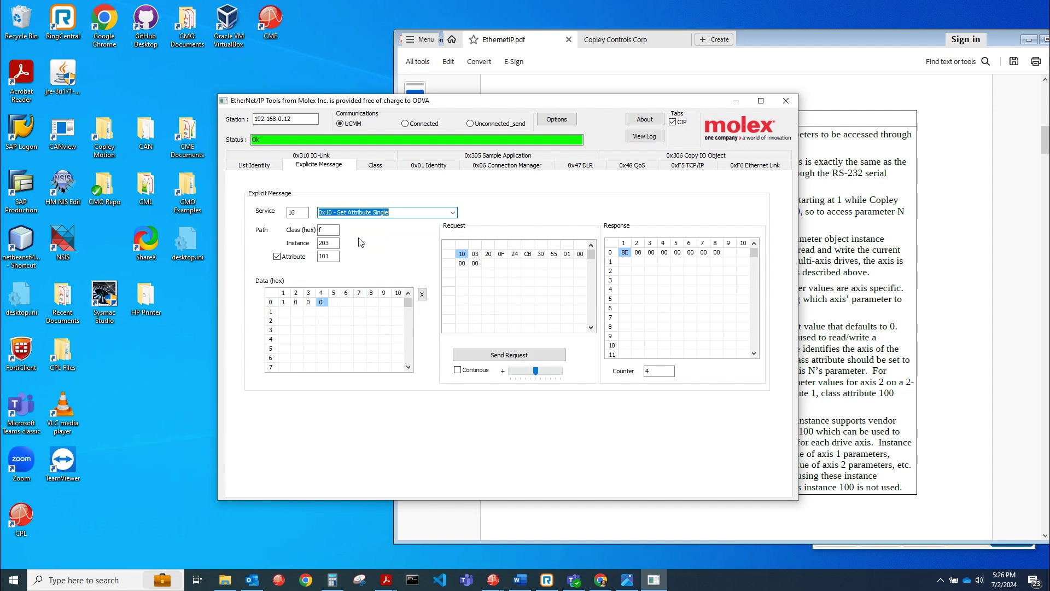
pyautogui.click(506, 356)
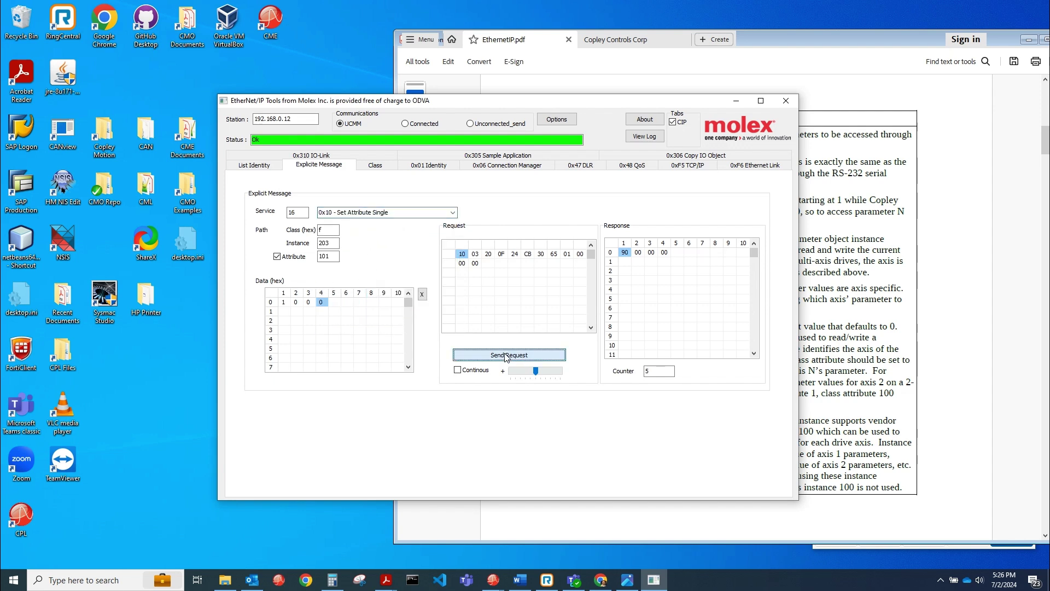
# - Read attribute 101 back with 0x0E Get Attribute Single and empty data, getting 01
pyautogui.click(328, 257)
pyautogui.click(453, 212)
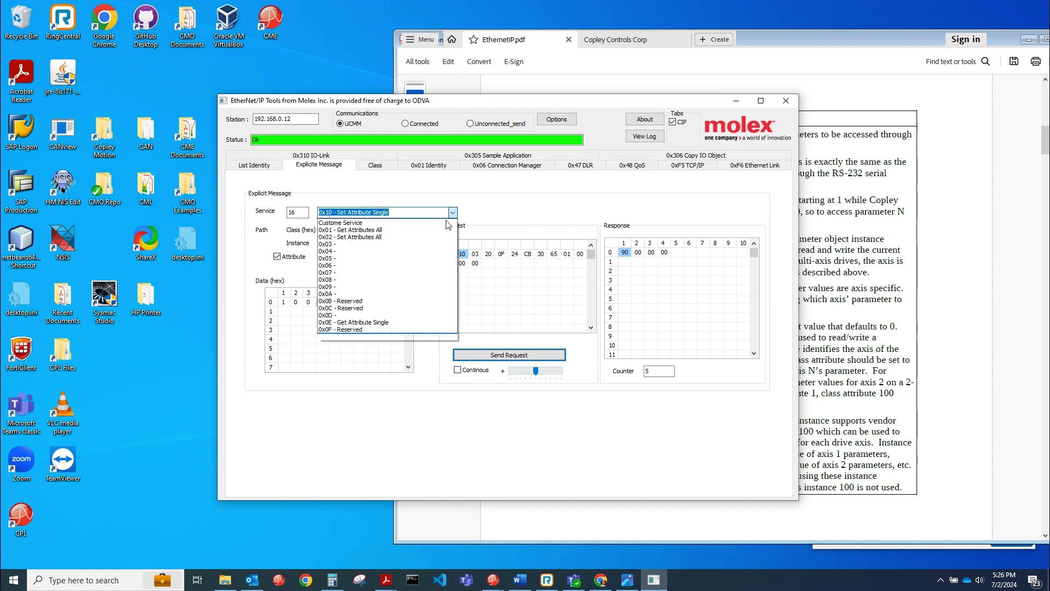
pyautogui.click(359, 331)
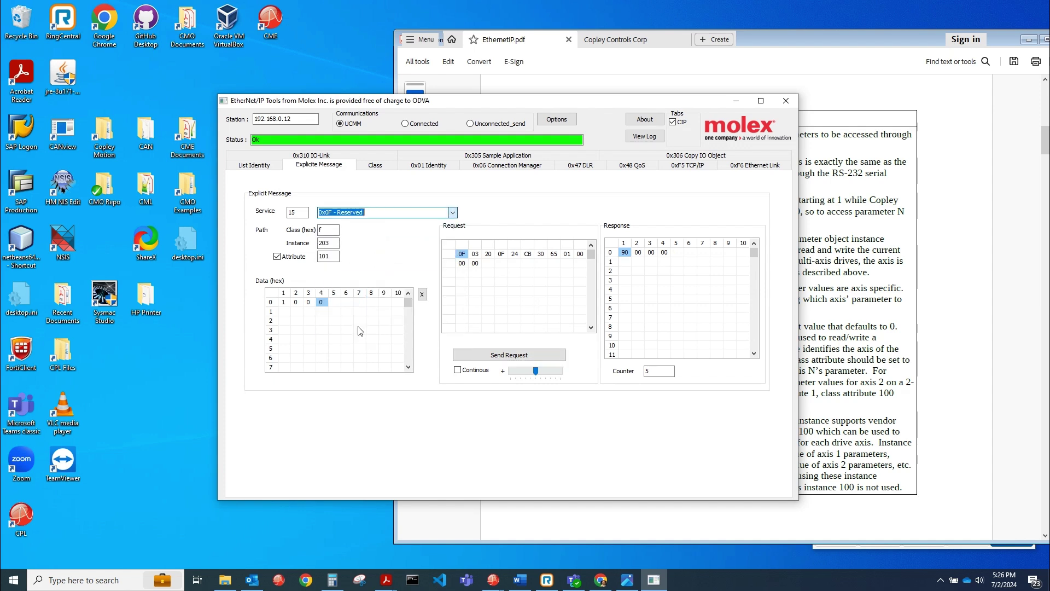
pyautogui.click(454, 214)
pyautogui.click(397, 323)
pyautogui.click(421, 294)
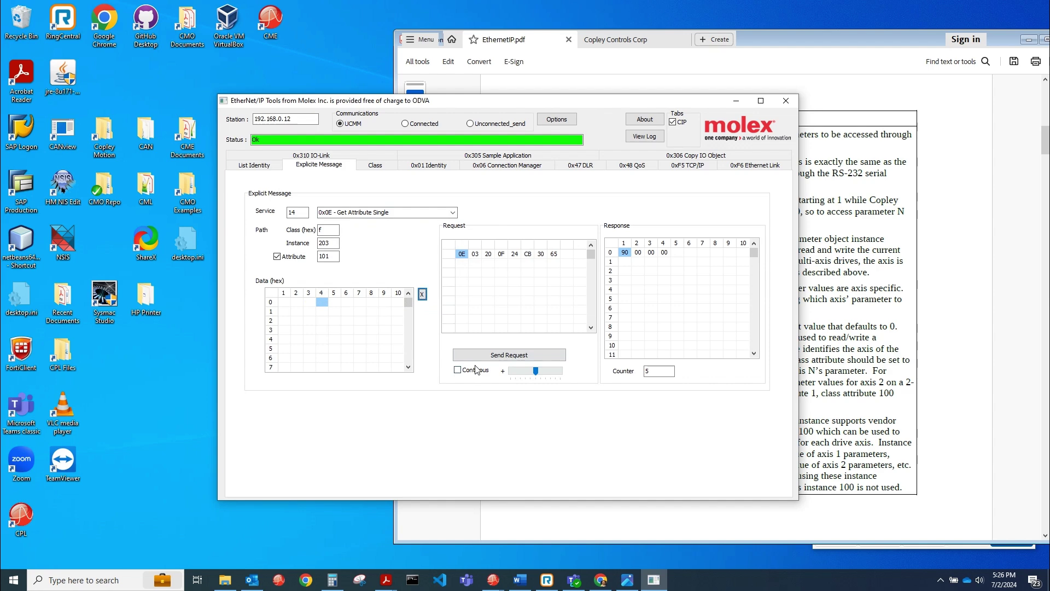
pyautogui.click(490, 356)
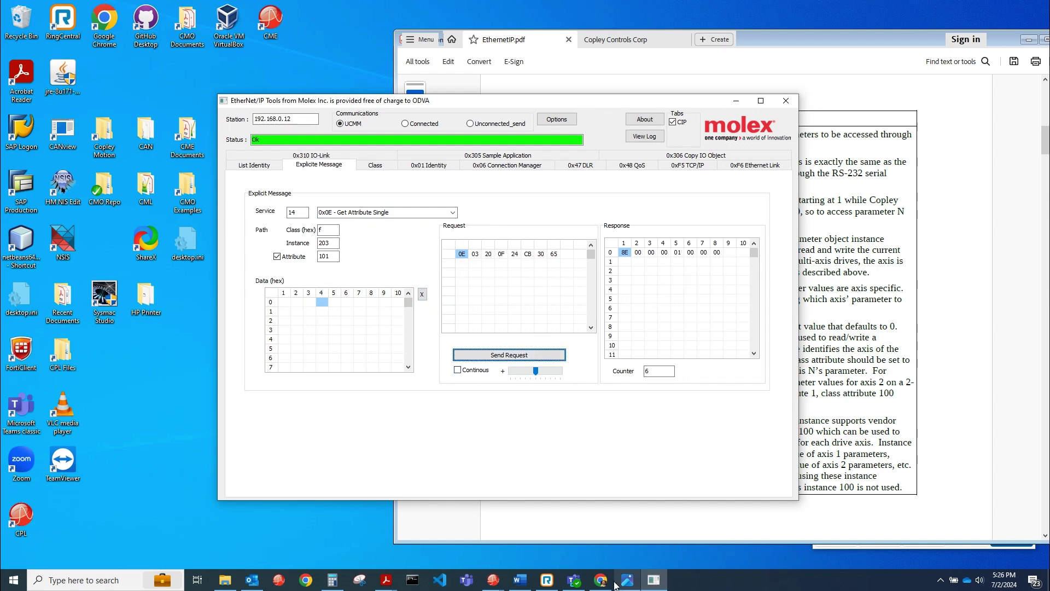
# - Show CME's ASCII command line with axis B's 0xCA reading 0x00000001, moved aside
pyautogui.moveTo(492, 580)
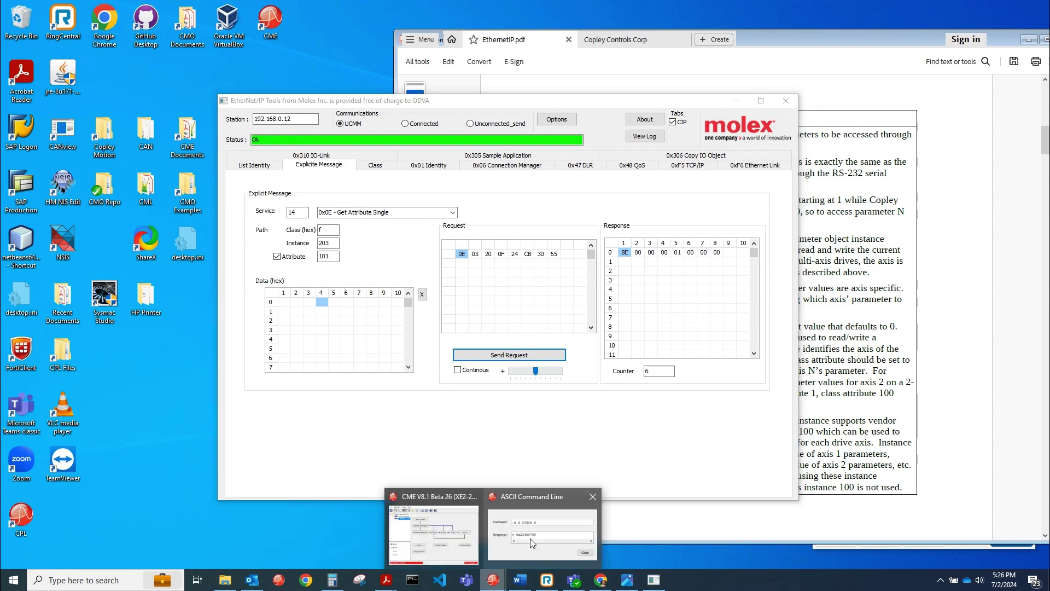
pyautogui.click(546, 522)
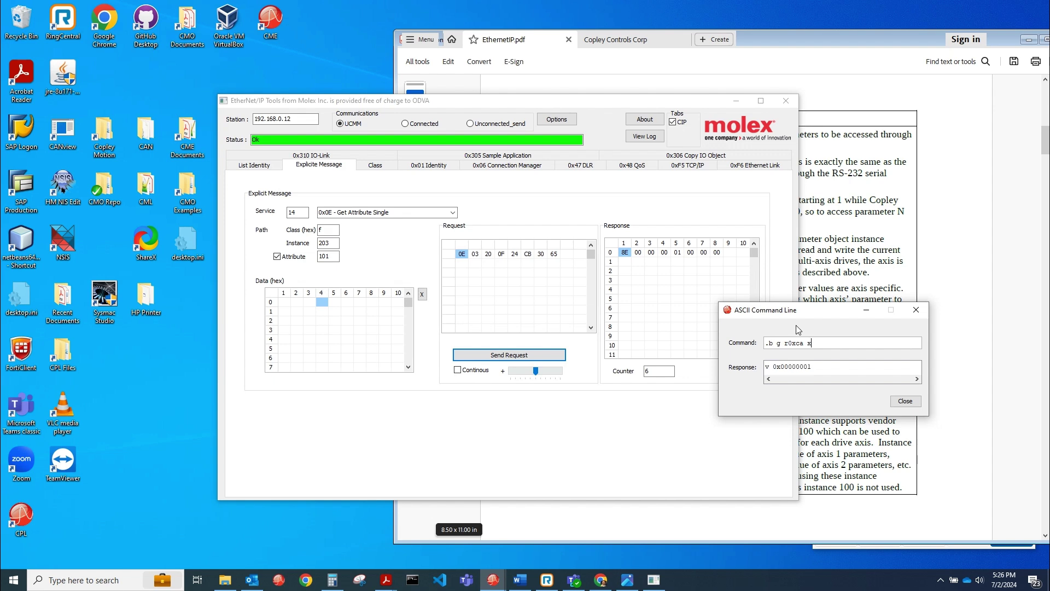
pyautogui.moveTo(798, 311); pyautogui.dragTo(894, 333)
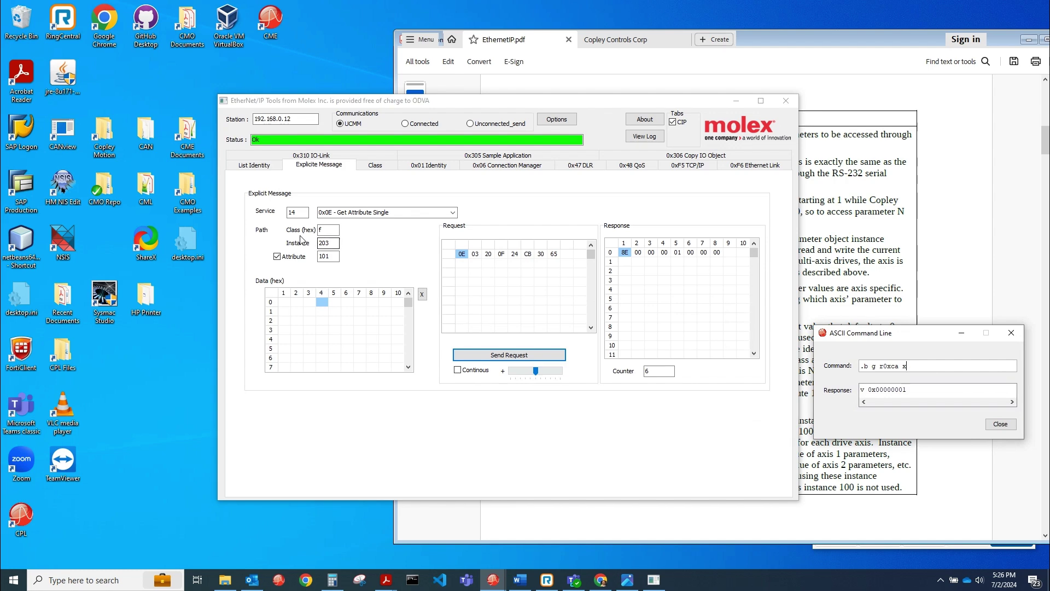
# - Check the 0xCA entry in the Copley parameter list PDF, then return to EtherNet/IP Tools
pyautogui.click(539, 44)
pyautogui.click(627, 38)
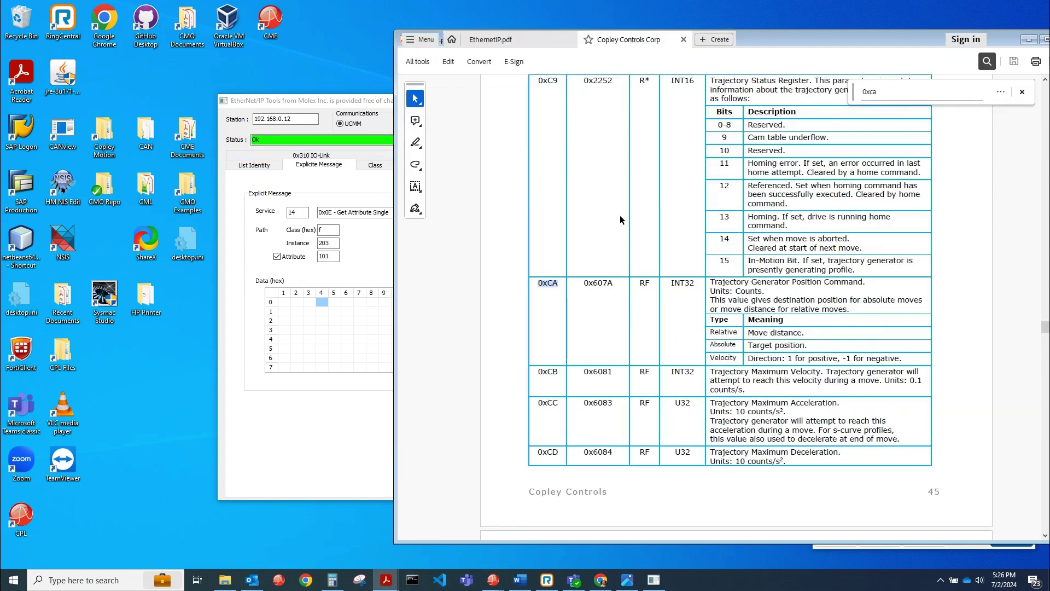
pyautogui.scroll(2, 619, 215)
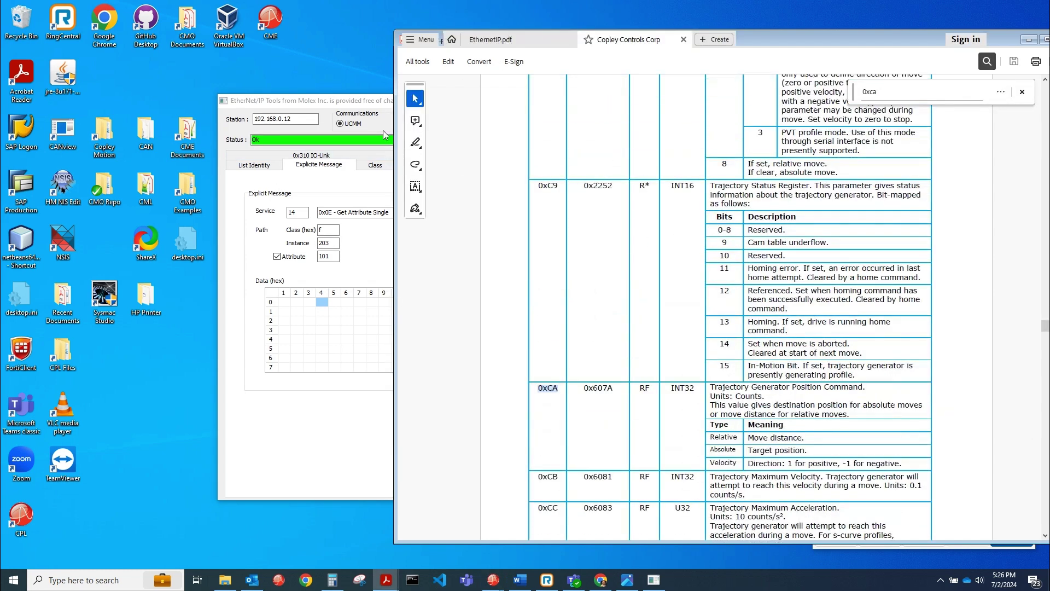
pyautogui.click(334, 104)
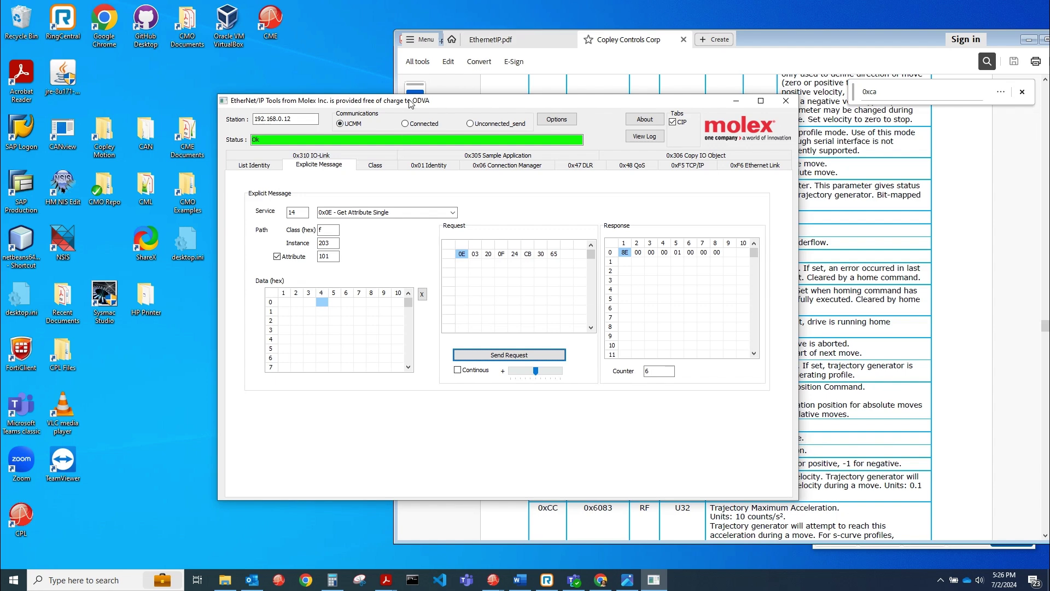
# - In EthernetIP.pdf's I/O Messaging section, highlight 'actual control' and 'moves, etc', then return to the tool
pyautogui.click(507, 41)
pyautogui.scroll(10, 649, 235)
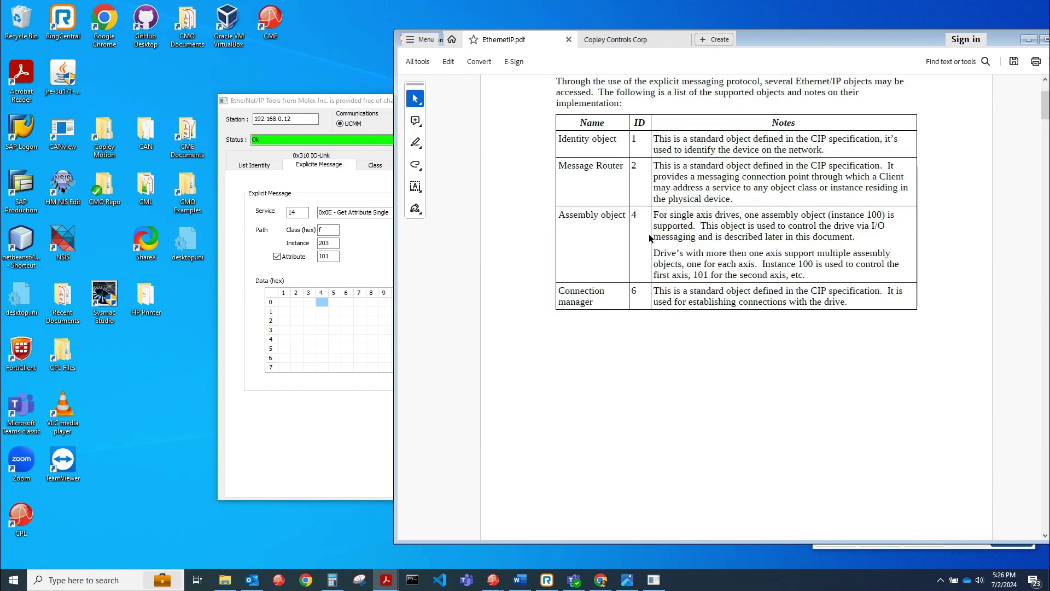
pyautogui.scroll(2, 648, 235)
pyautogui.scroll(-15, 641, 191)
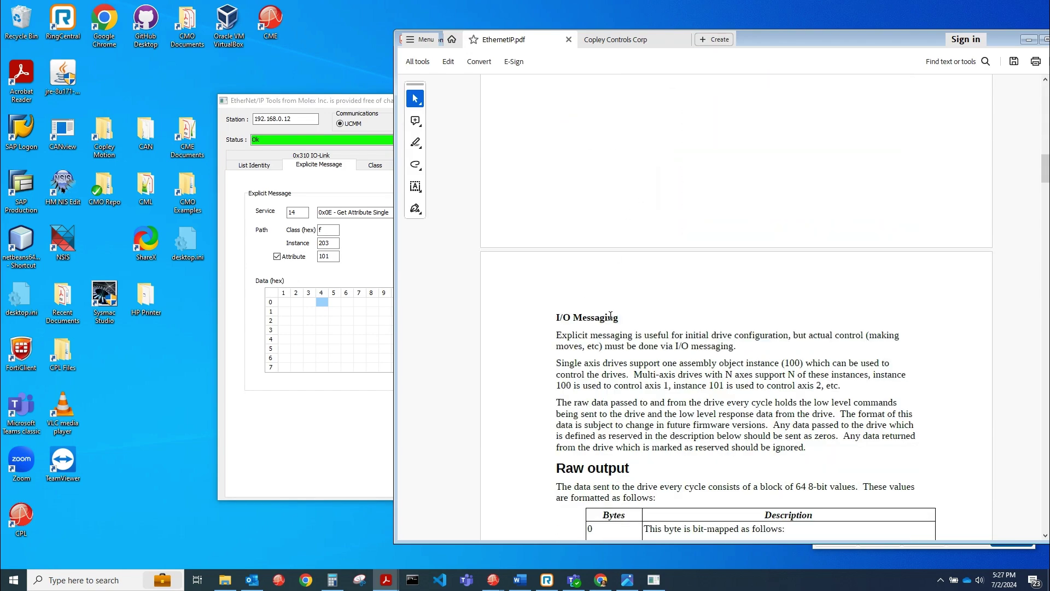
pyautogui.scroll(-1, 629, 329)
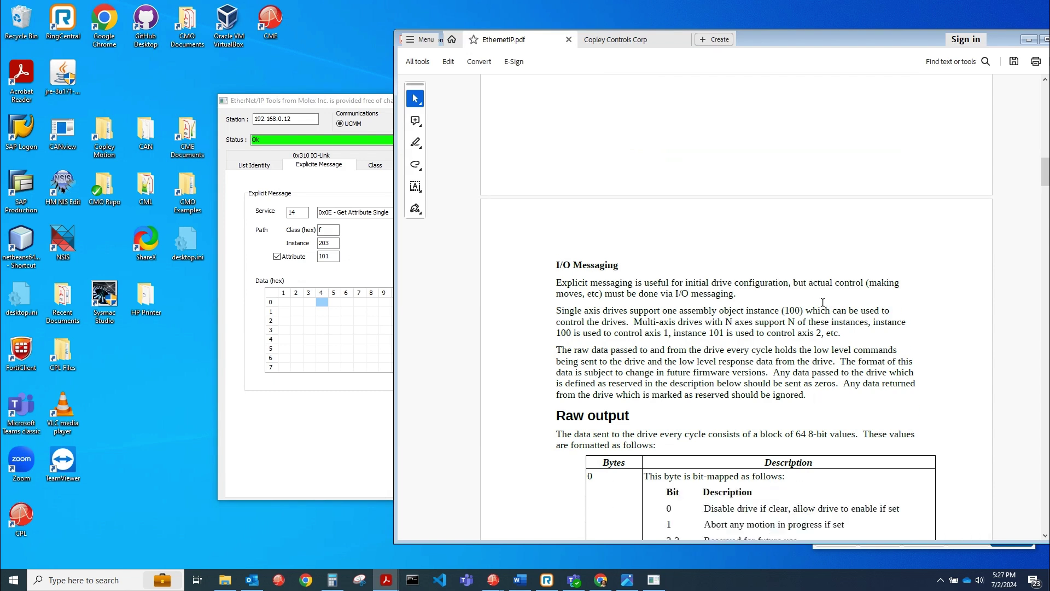
pyautogui.moveTo(811, 282); pyautogui.dragTo(863, 283)
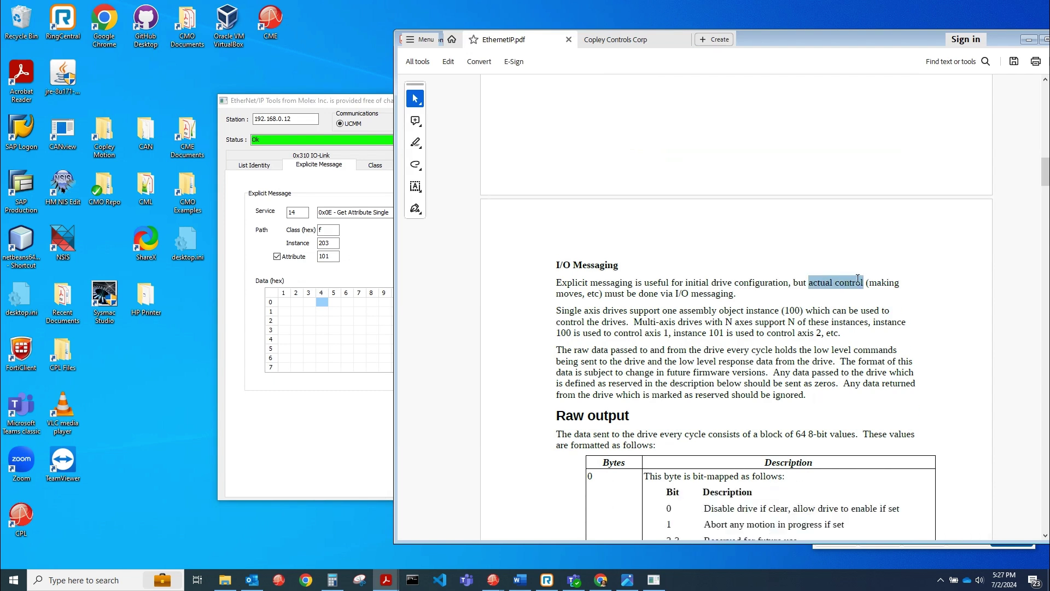
pyautogui.click(633, 285)
pyautogui.moveTo(556, 296); pyautogui.dragTo(602, 295)
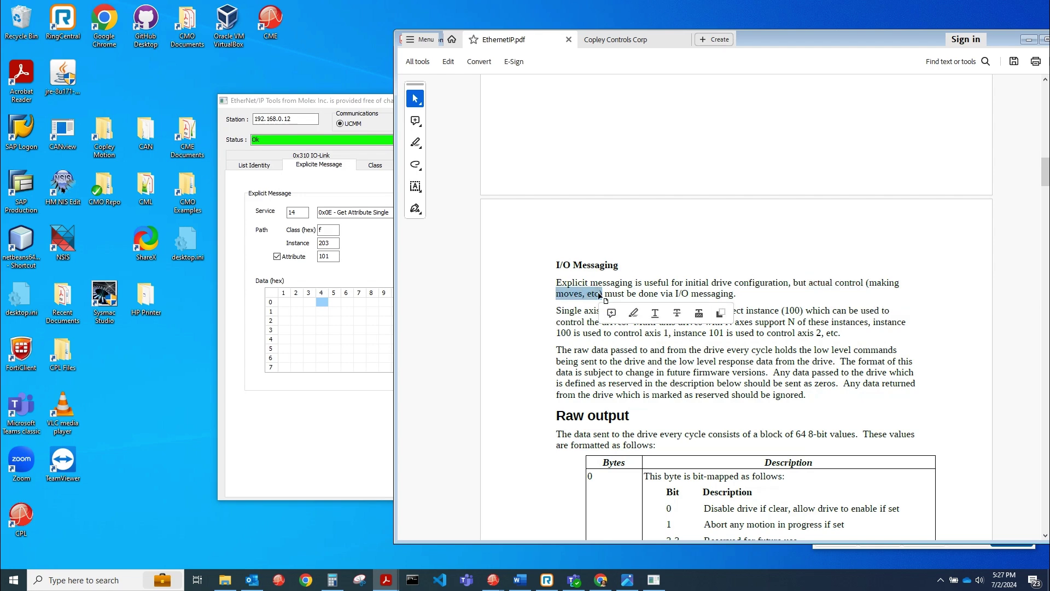
pyautogui.click(306, 102)
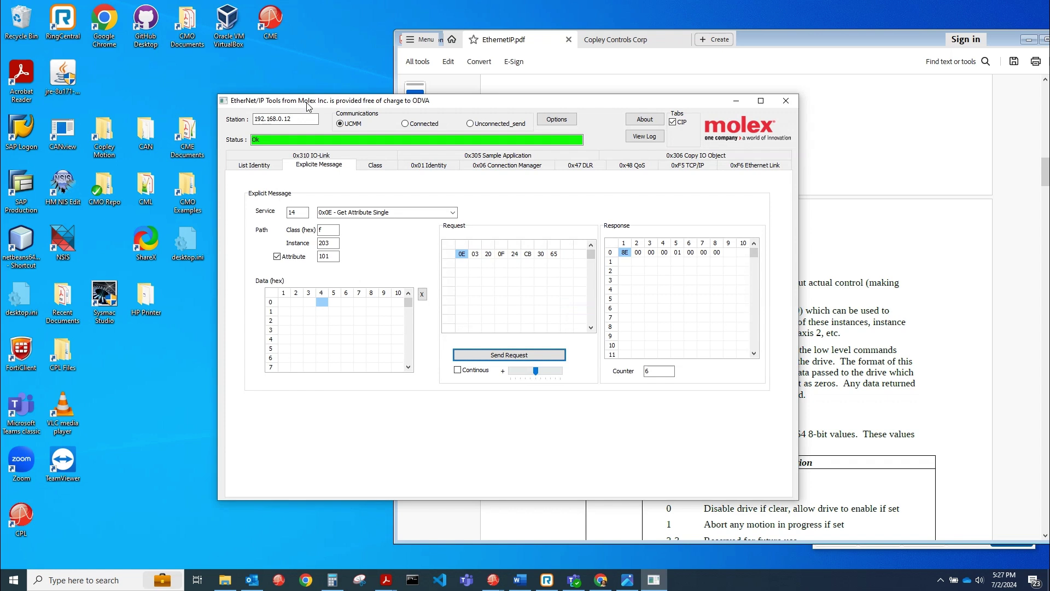